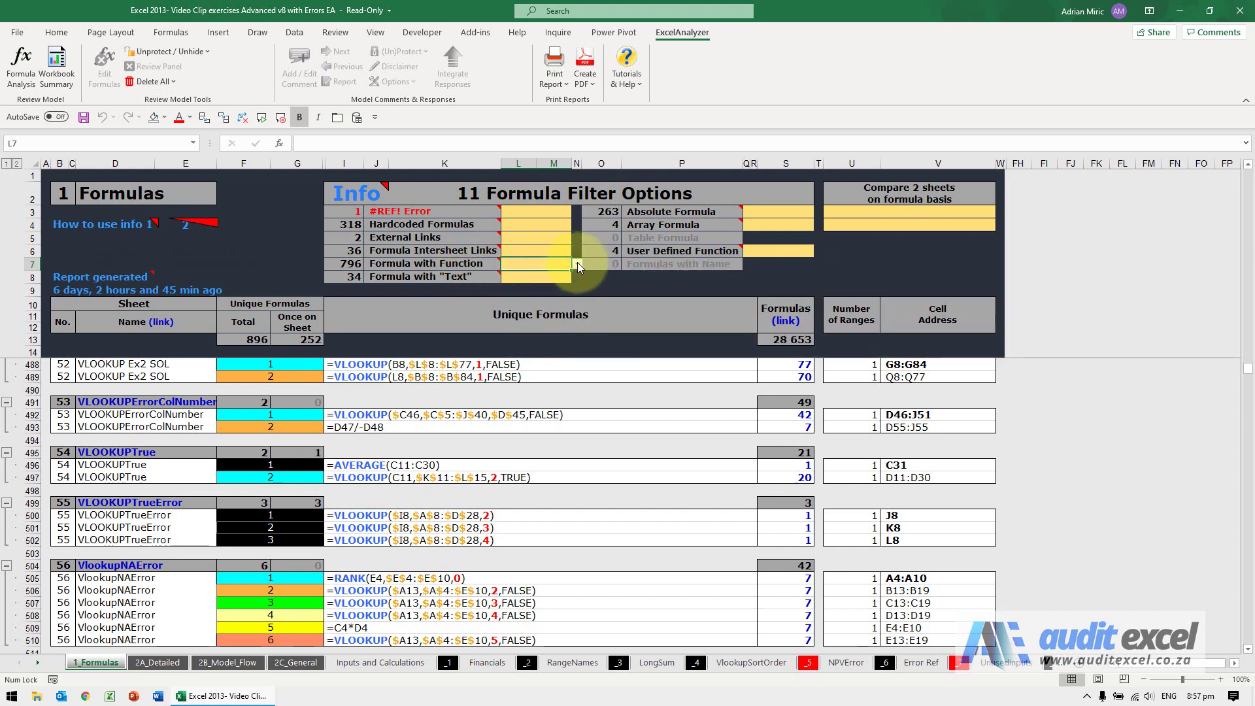
Filter the Formula with Function column (L7) to VLOOKUP, leaving 32 unique formulas
left_click(577, 263)
left_click(578, 313)
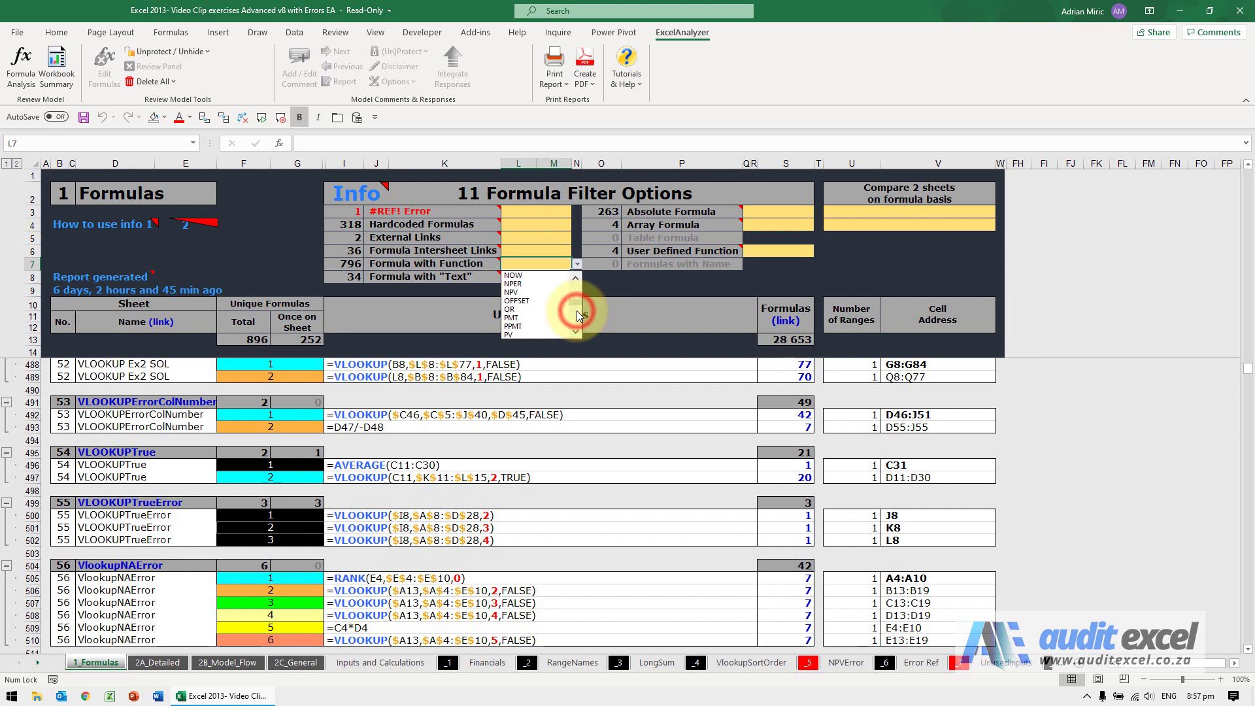
left_click(578, 314)
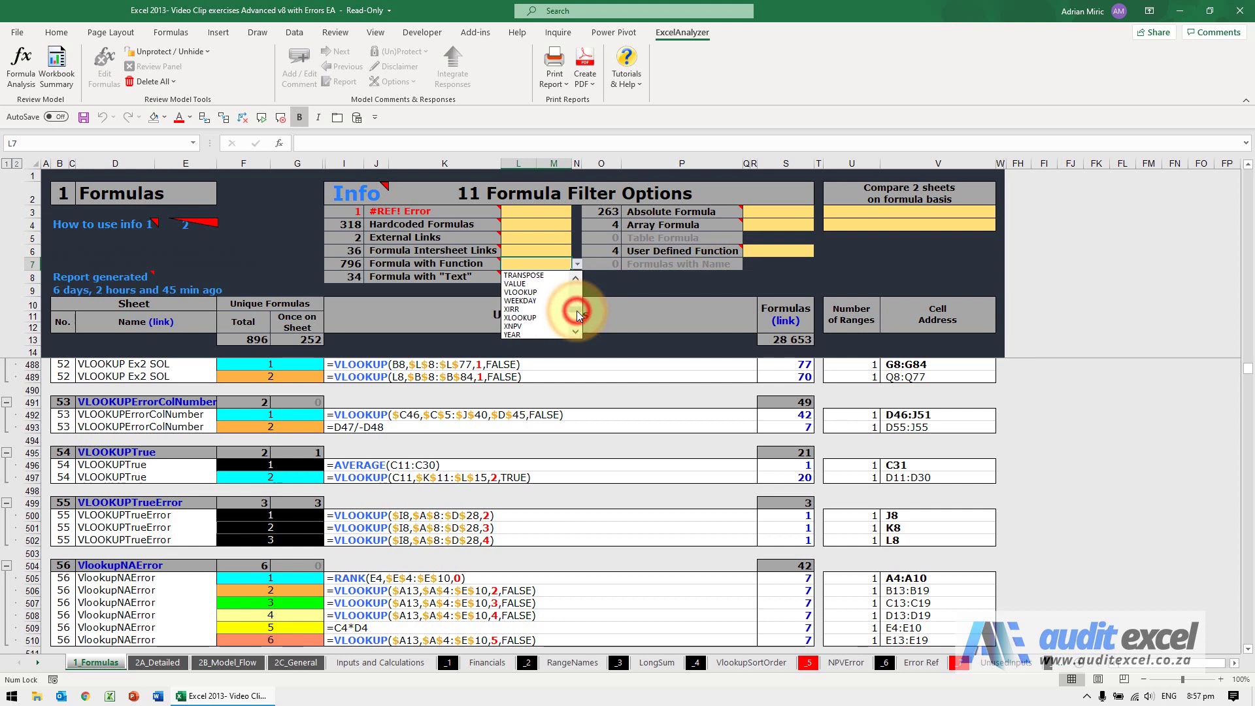
left_click(547, 296)
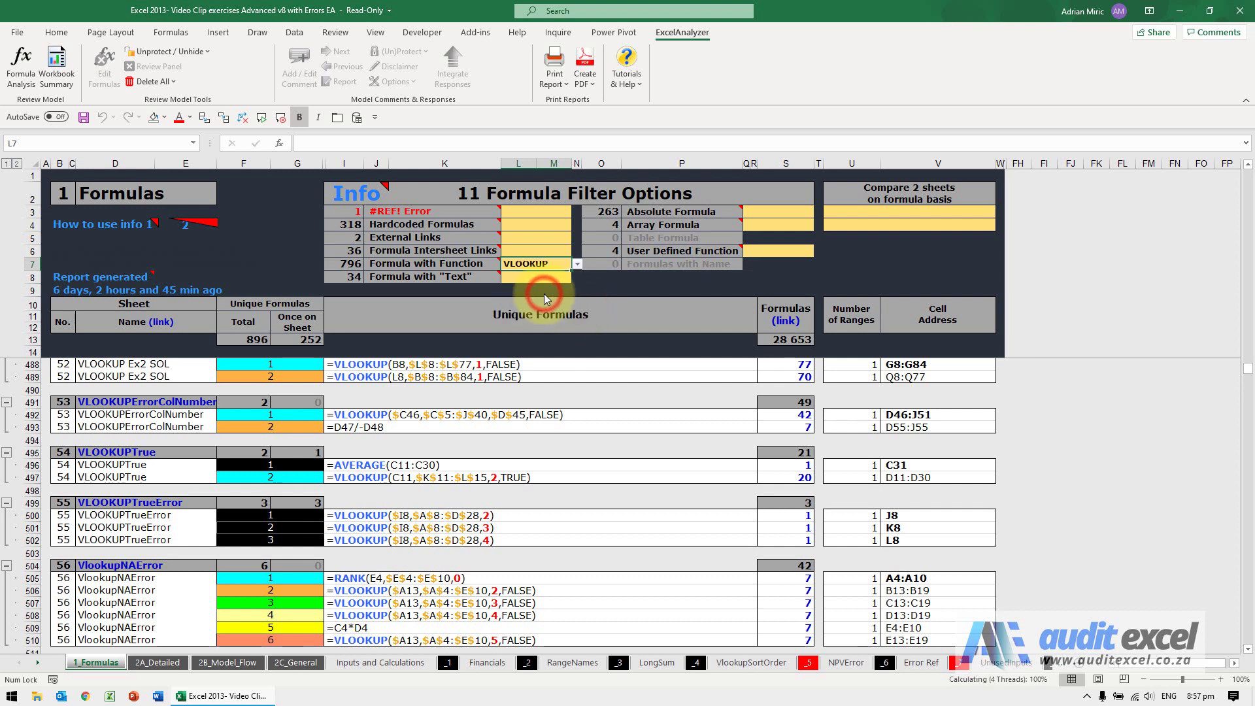
left_click(462, 341)
key("Down")
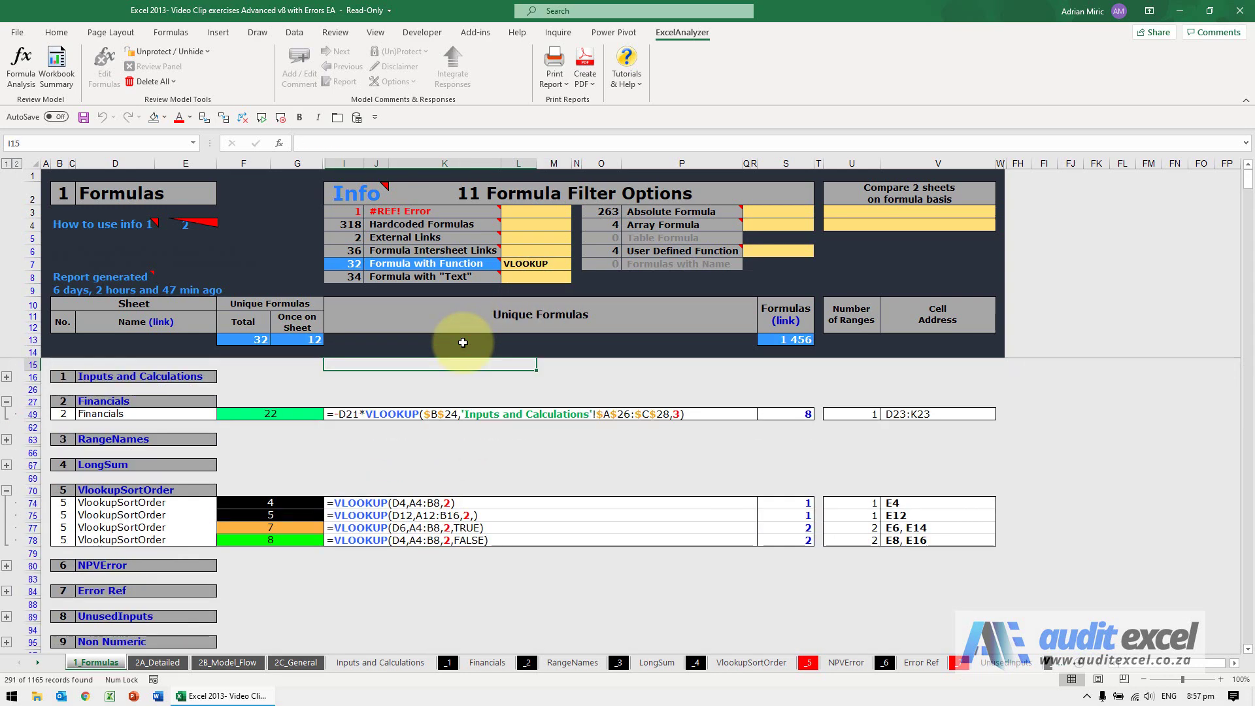
scroll(450, 456, "down", 3)
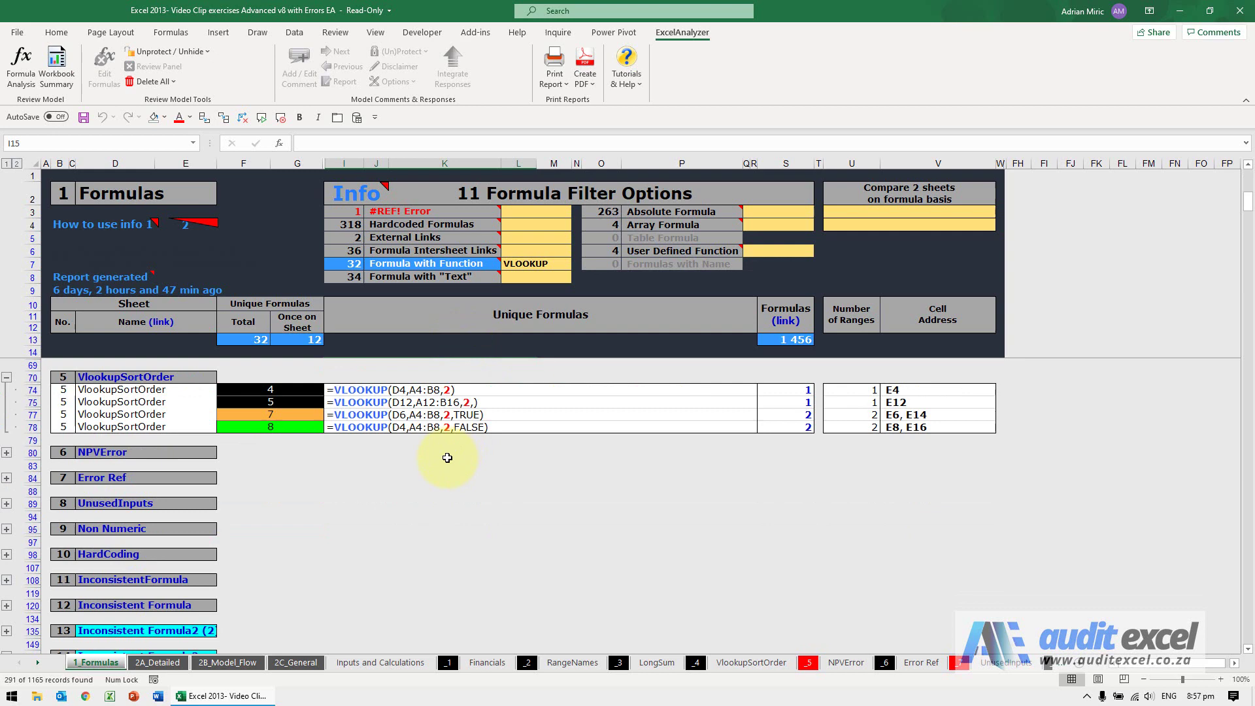
scroll(447, 457, "down", 4)
scroll(448, 458, "down", 4)
scroll(451, 471, "down", 4)
scroll(454, 503, "down", 3)
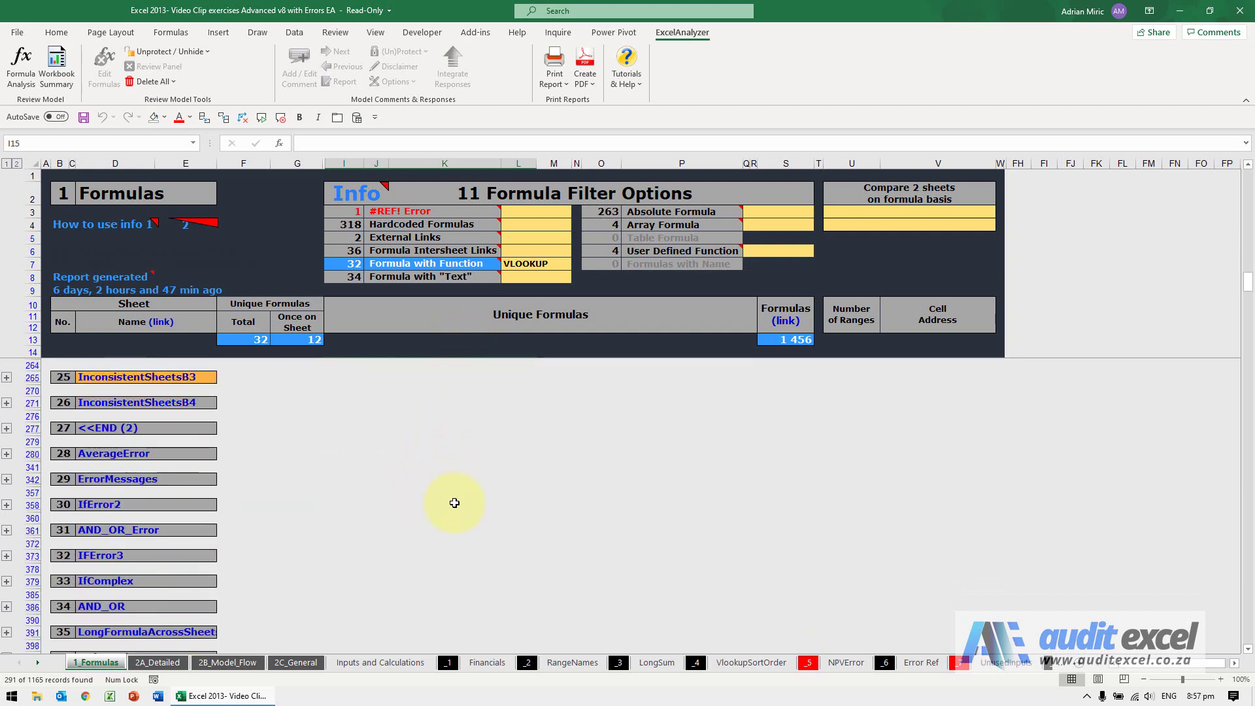
scroll(454, 503, "down", 3)
left_click(1246, 610)
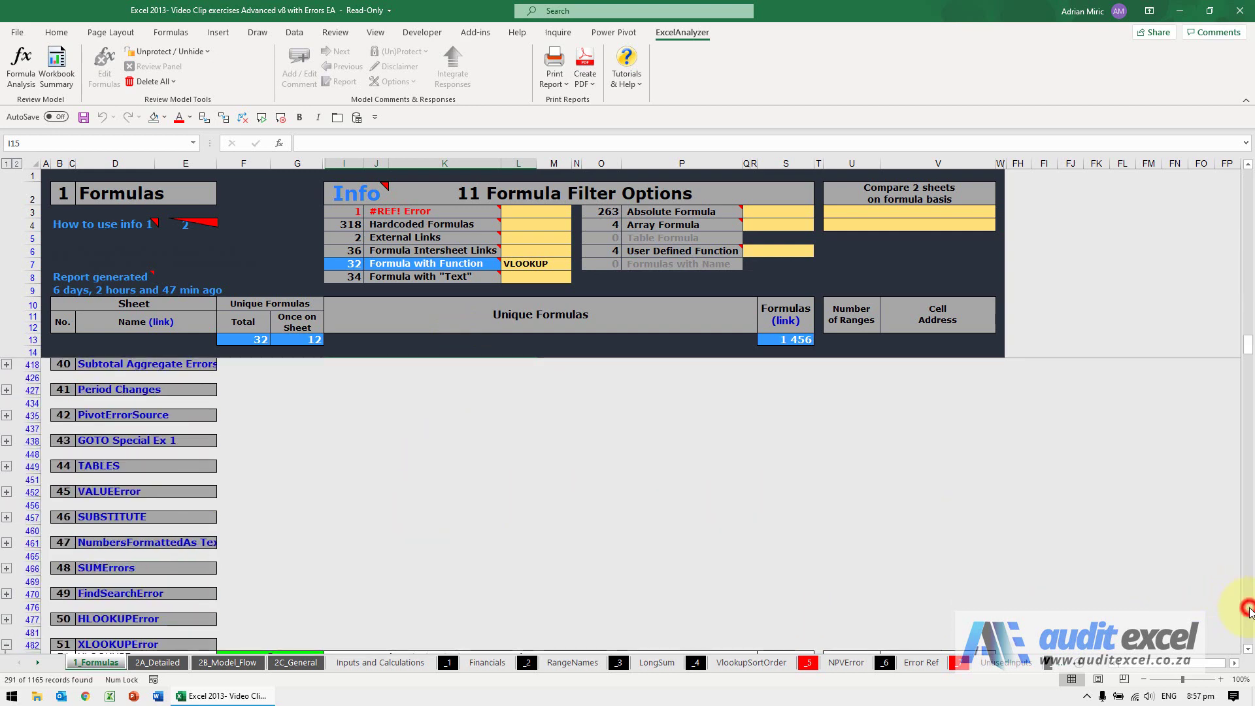
left_click(1247, 610)
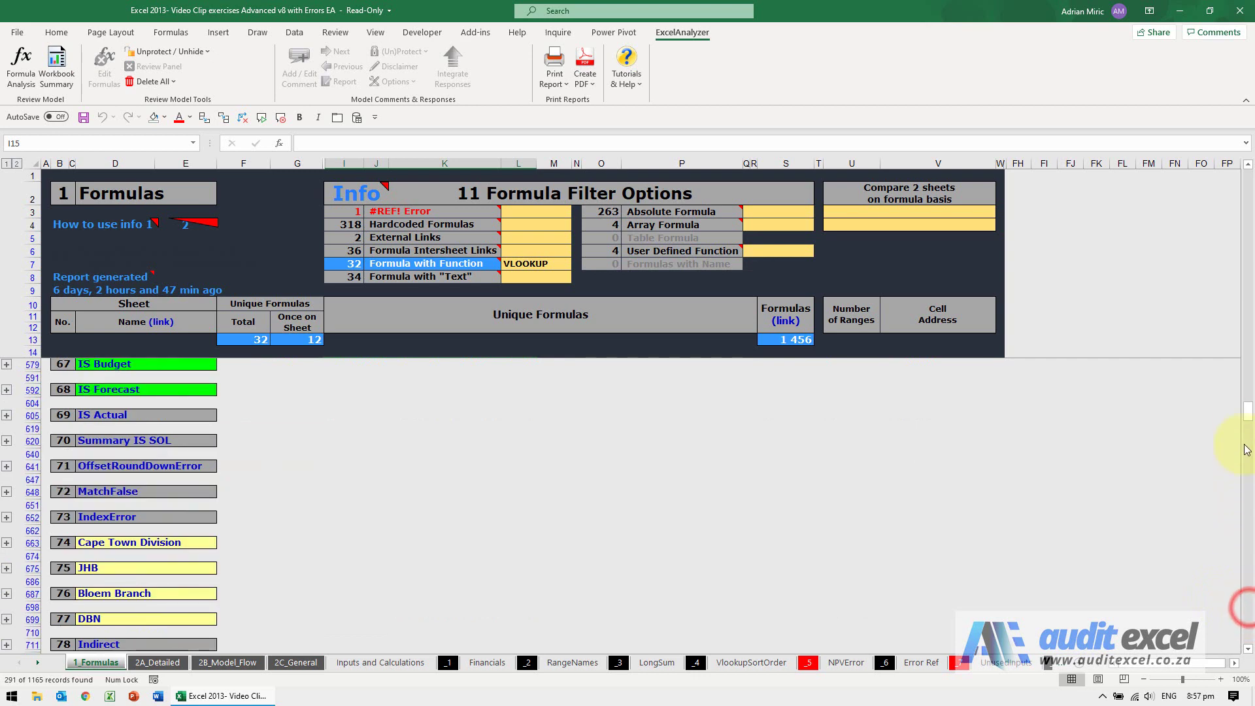
left_click_drag(1248, 610, 1246, 385)
scroll(666, 473, "up", 2)
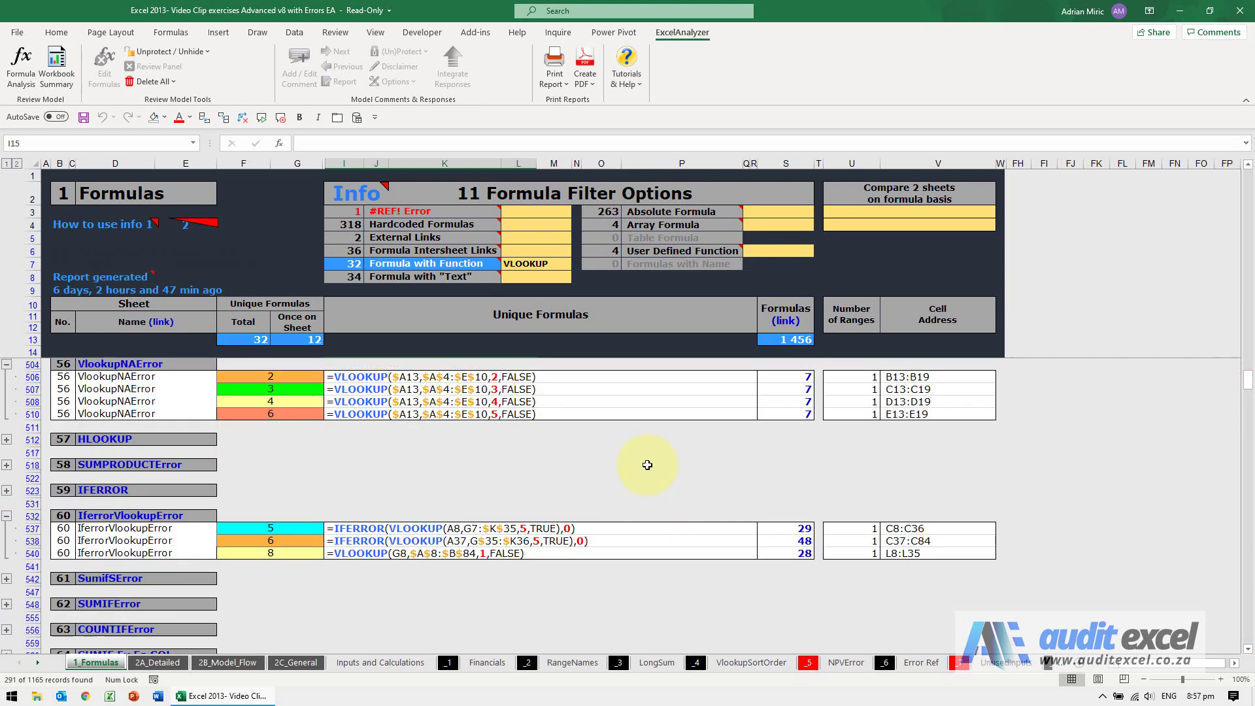
scroll(647, 466, "up", 1)
scroll(647, 464, "up", 1)
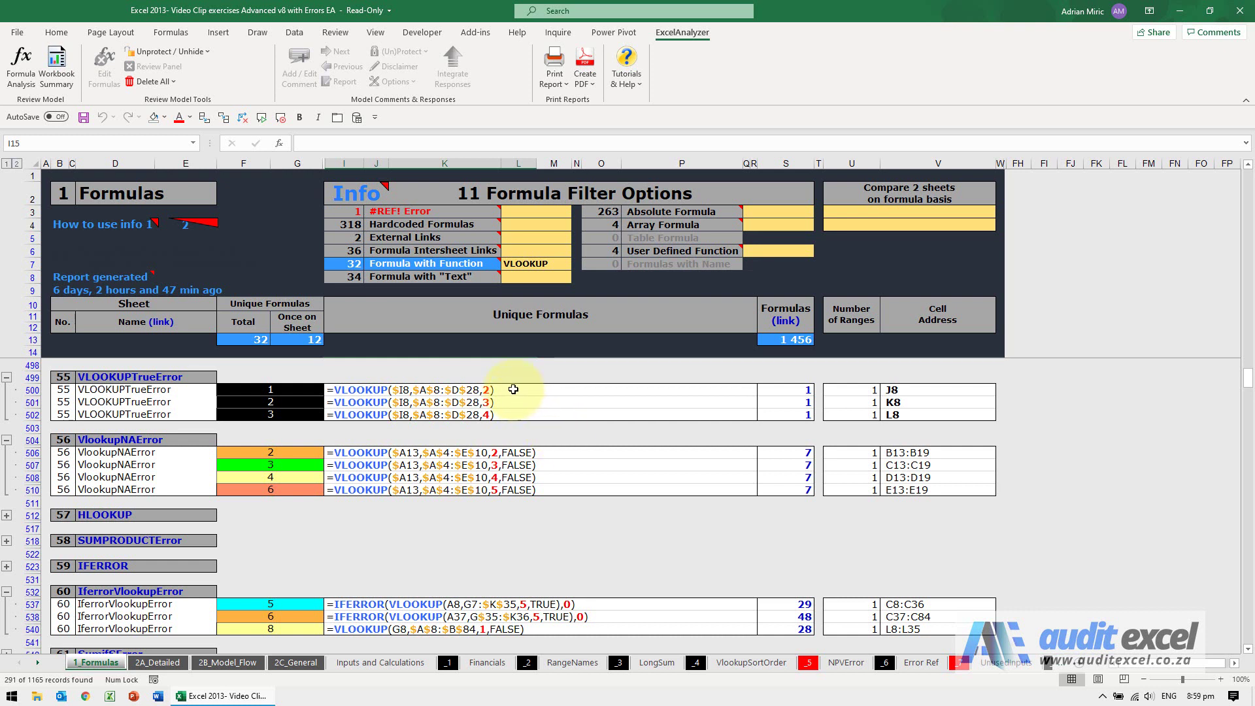
left_click(528, 452)
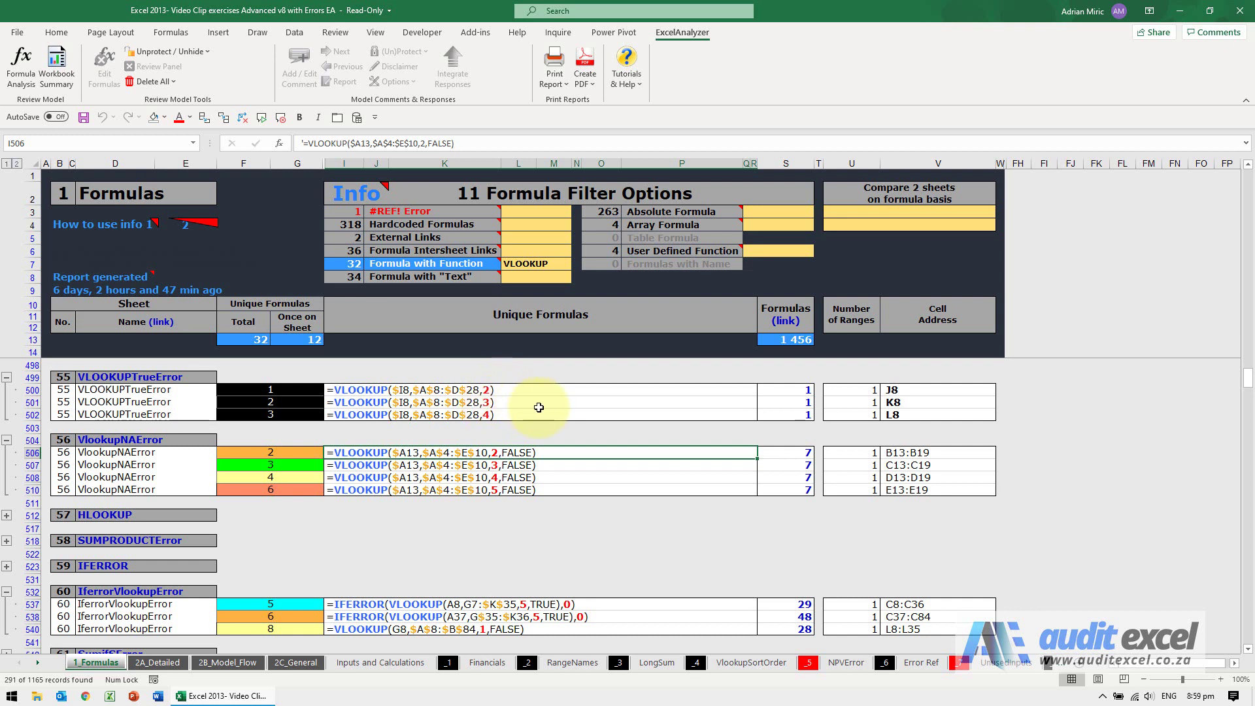
left_click(808, 391)
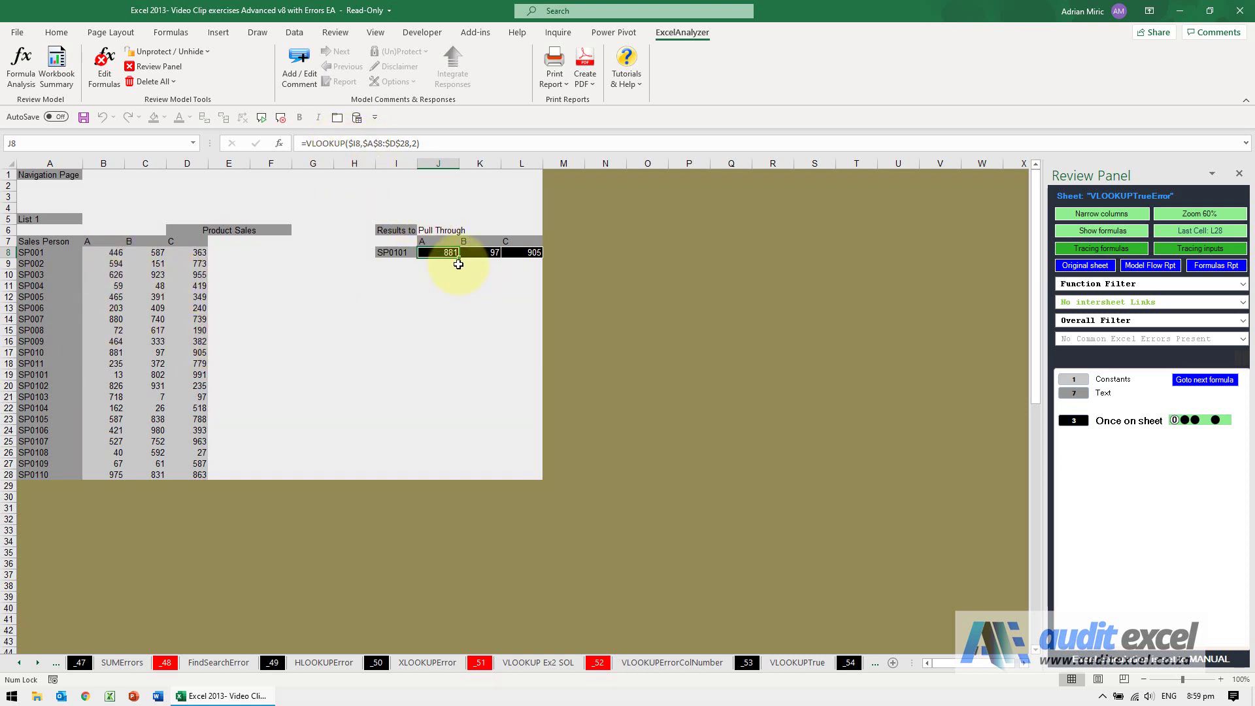
left_click(1101, 248)
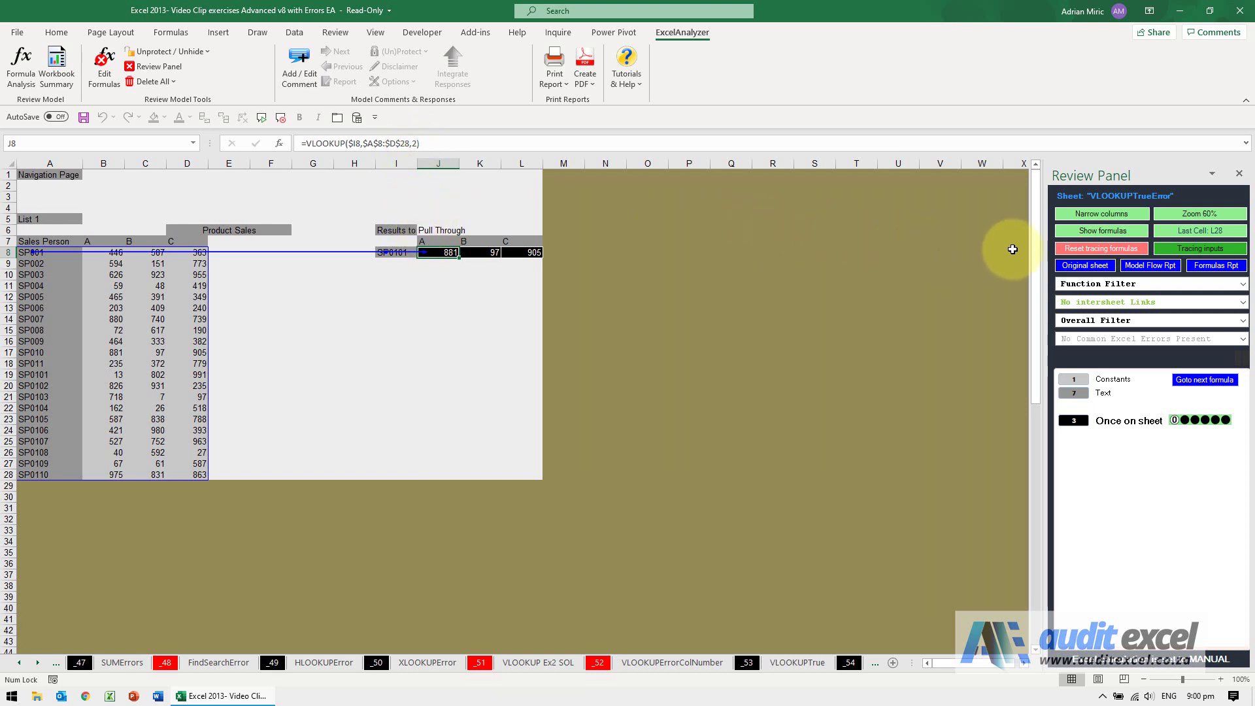
left_click(1101, 249)
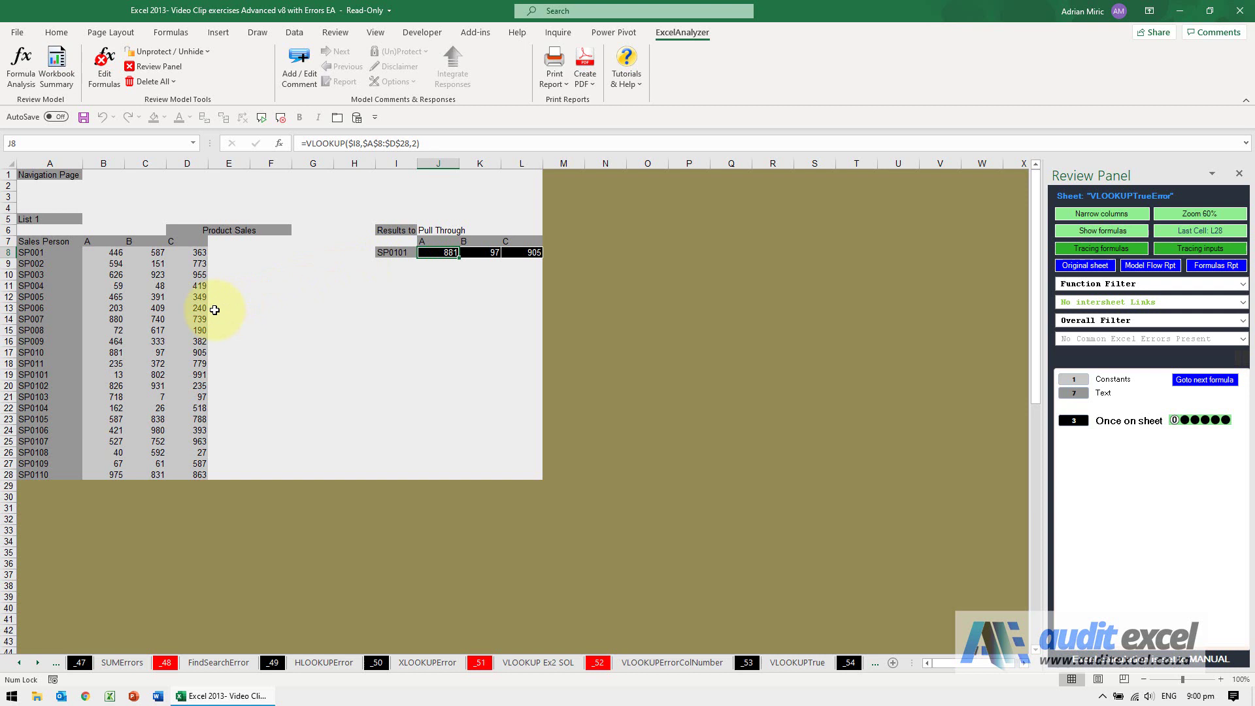
left_click(32, 374)
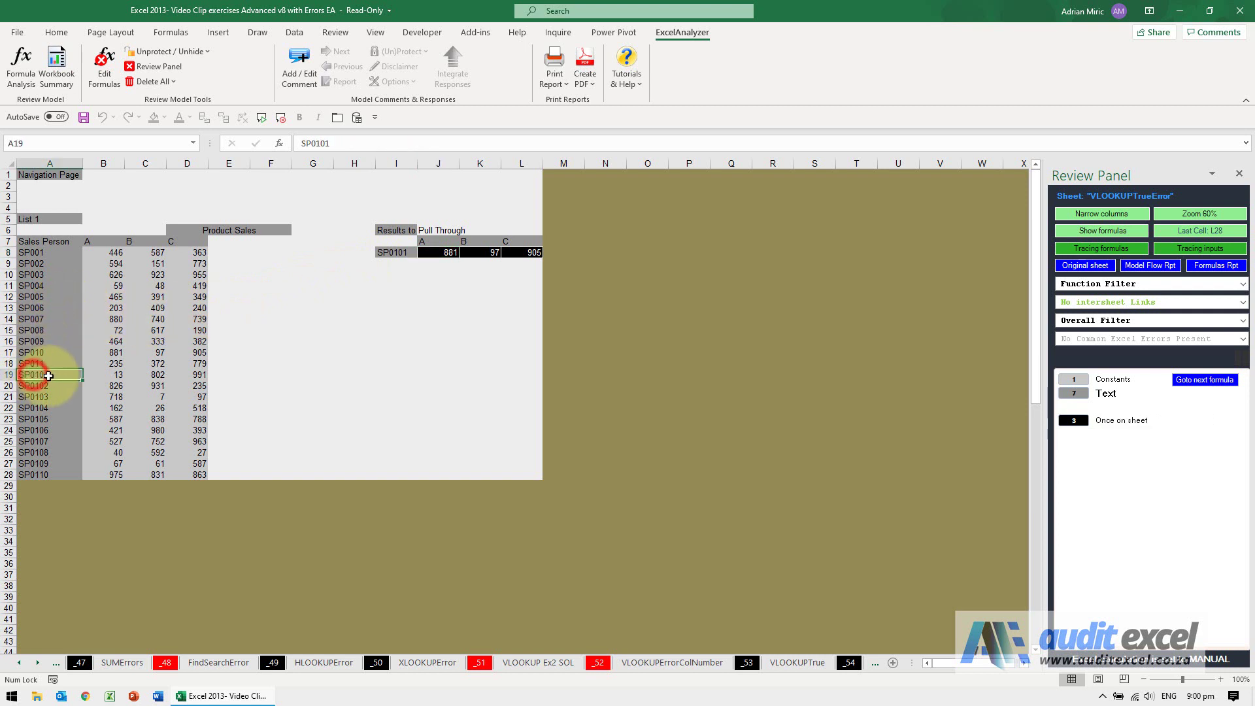
left_click(111, 375)
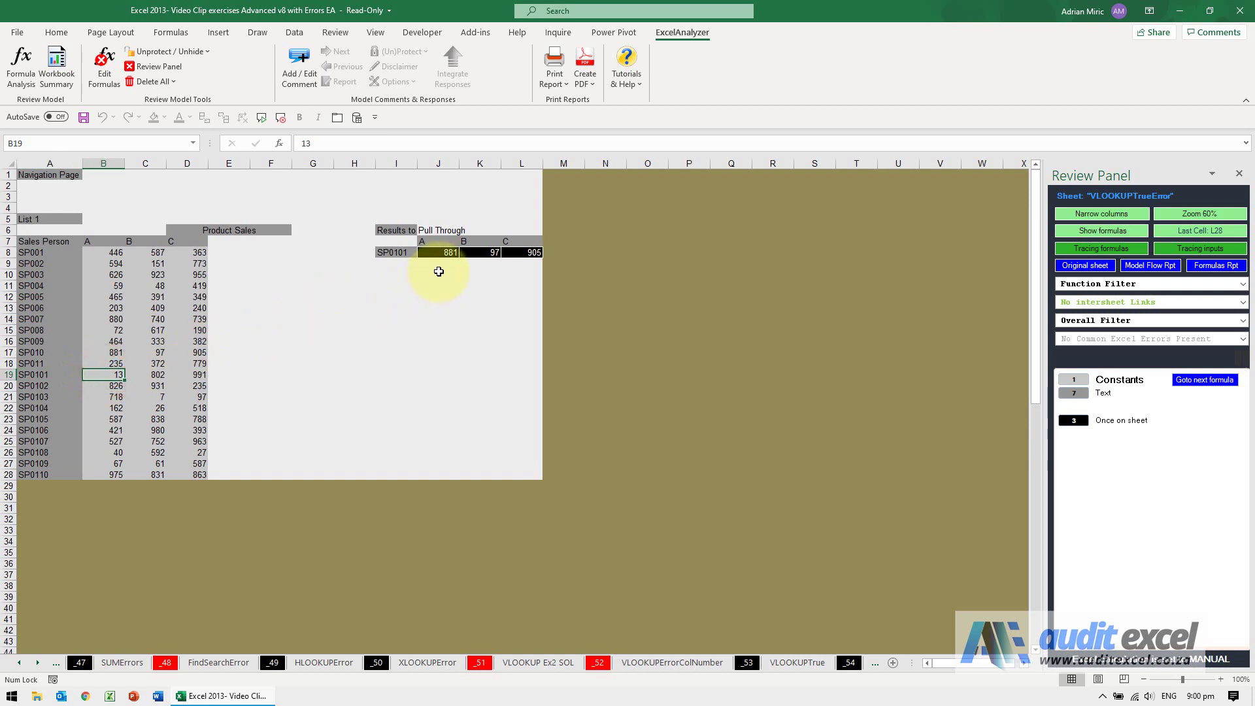
left_click(443, 253)
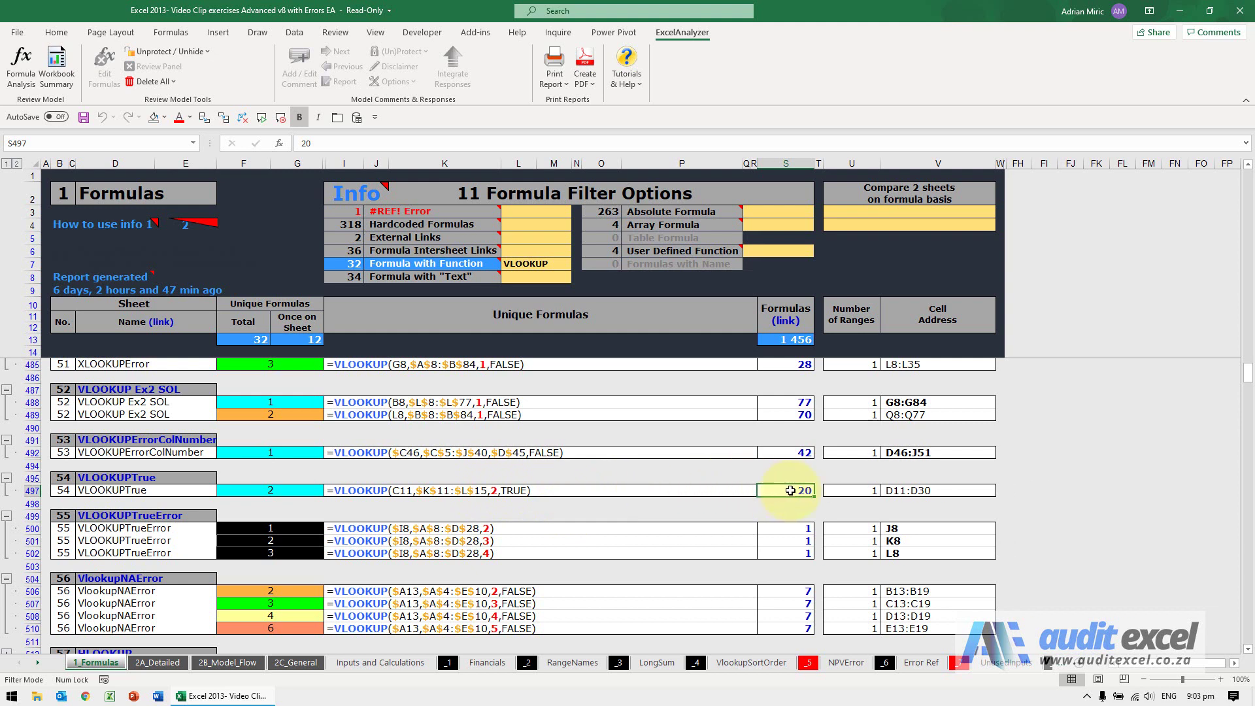
Open VLOOKUPTrue from the 20 link, then trace and reset precedents for D11:D30
double_click(805, 492)
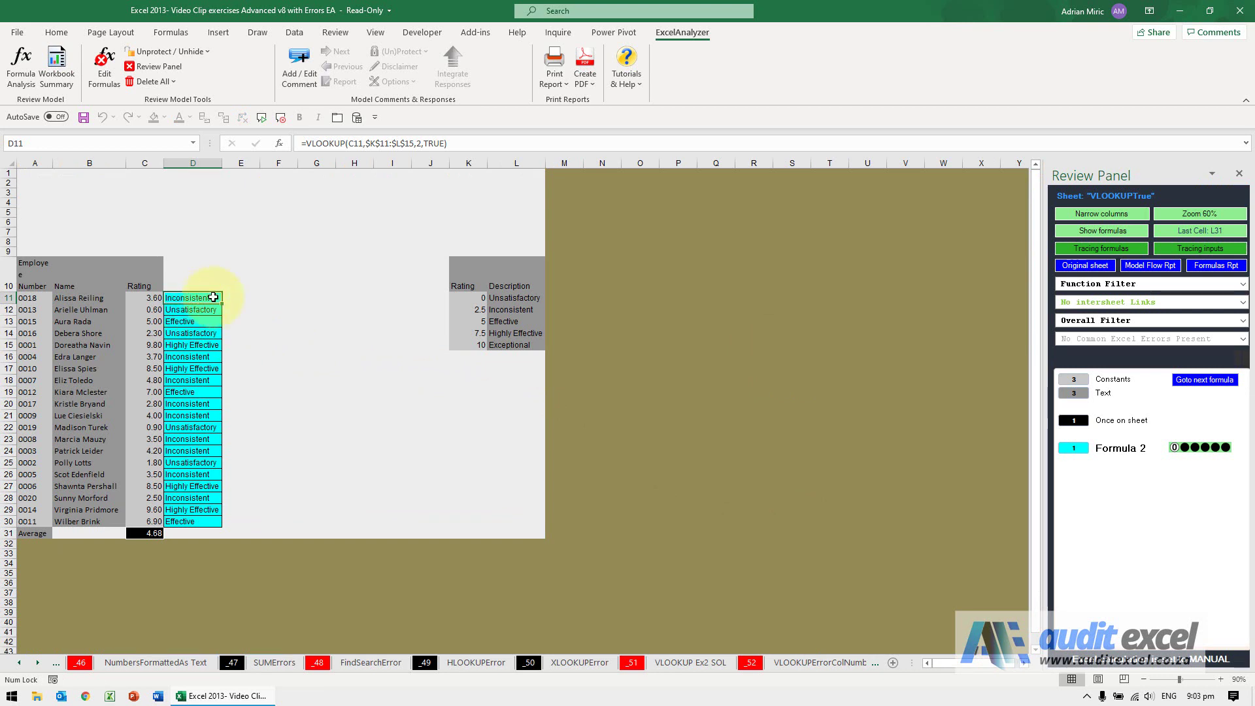
left_click(1100, 251)
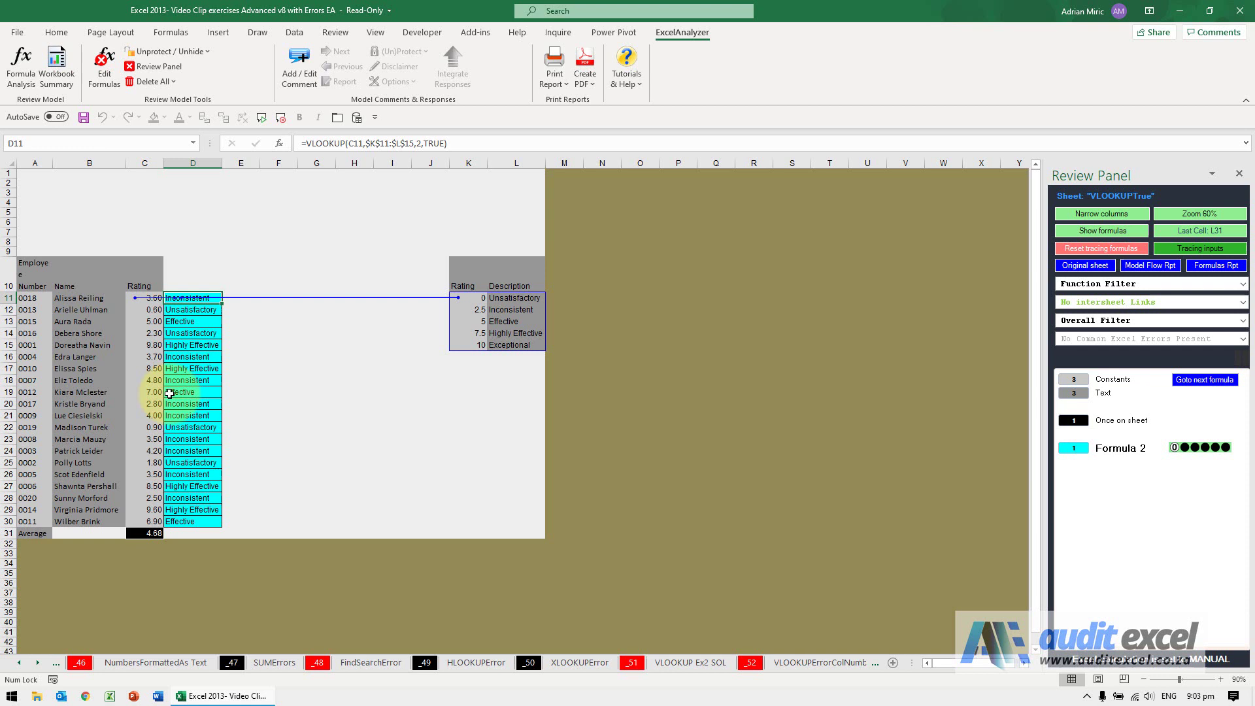
left_click_drag(181, 521, 187, 298)
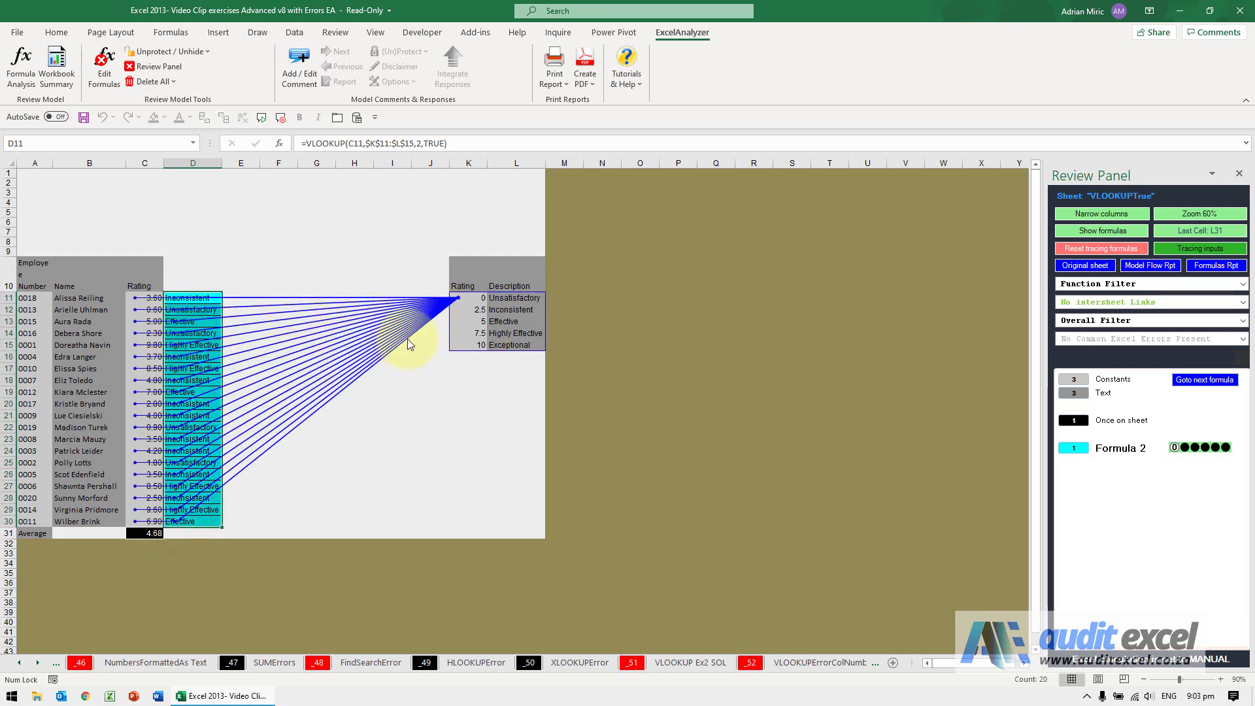
left_click(1099, 249)
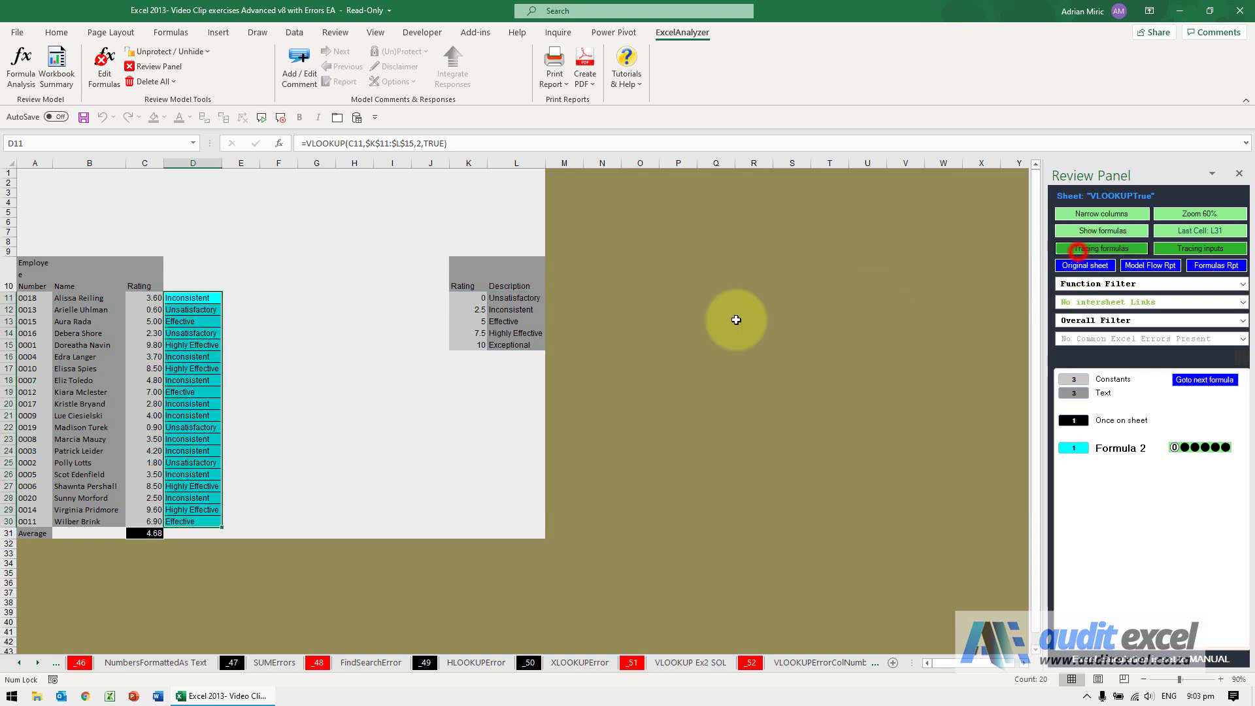
left_click(193, 298)
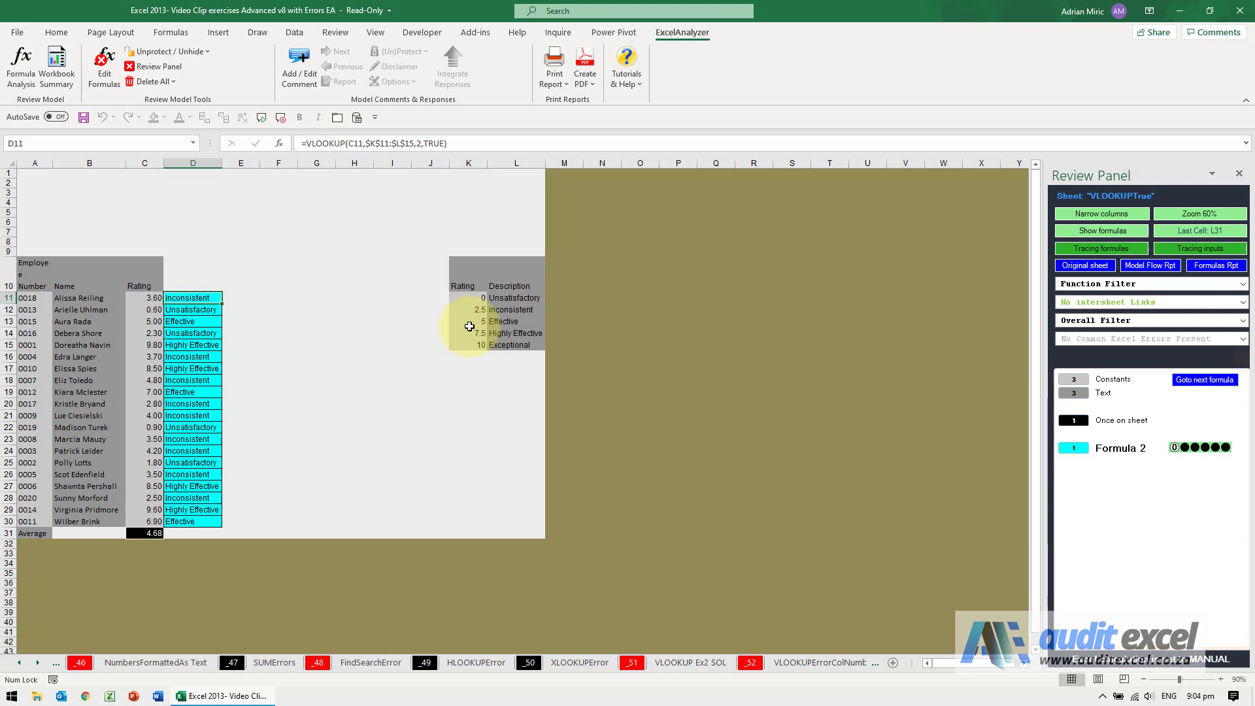
left_click(453, 366)
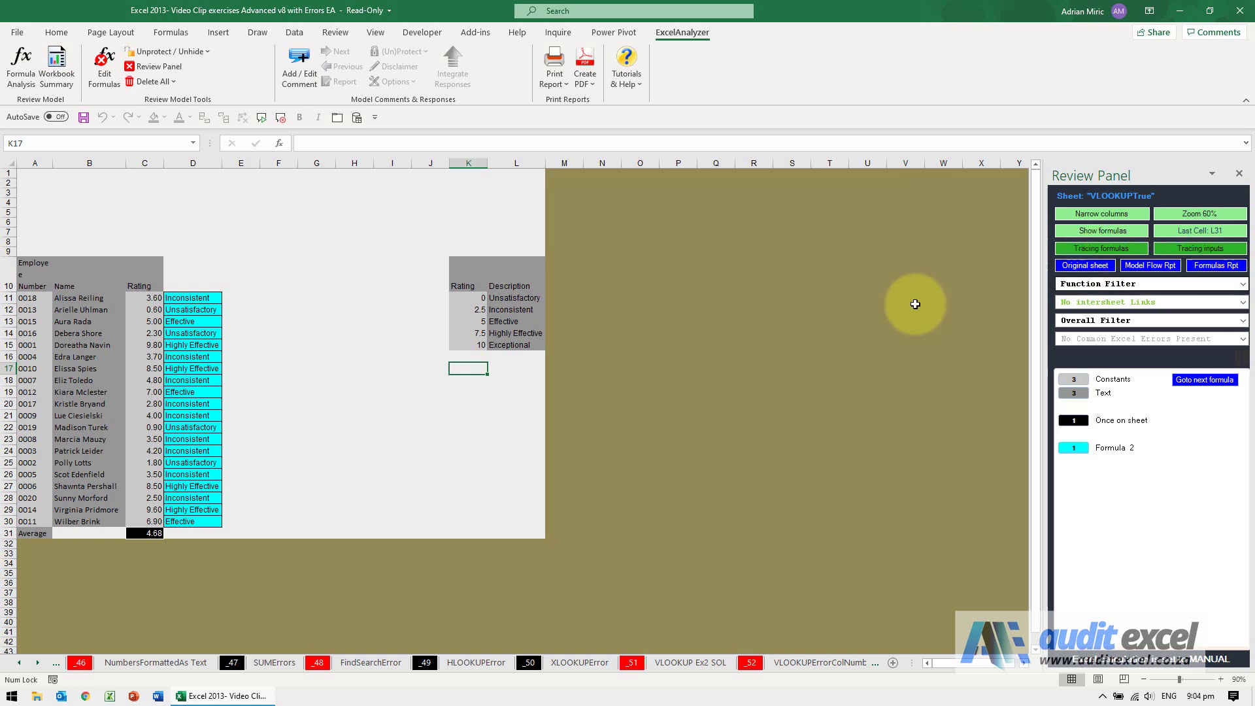
Return to the VLOOKUP formula report with Alt+Left
key("alt+Left")
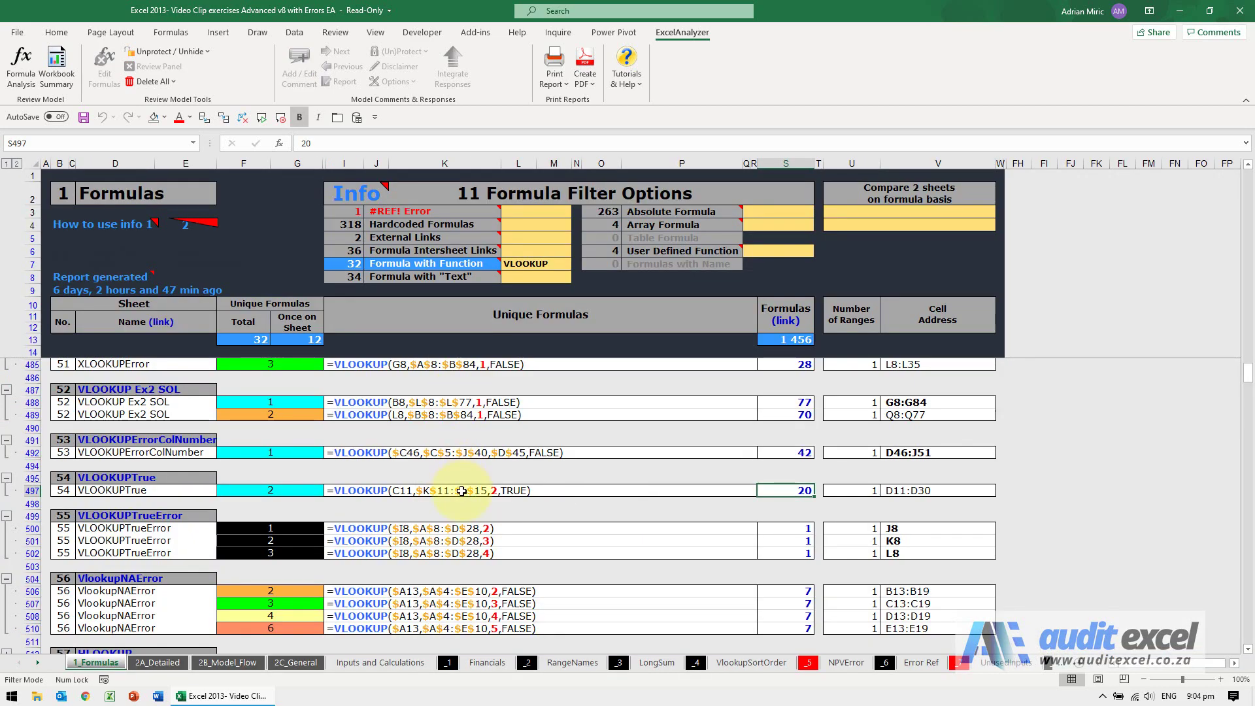
scroll(461, 490, "up", 5)
scroll(461, 490, "up", 5)
scroll(461, 491, "up", 5)
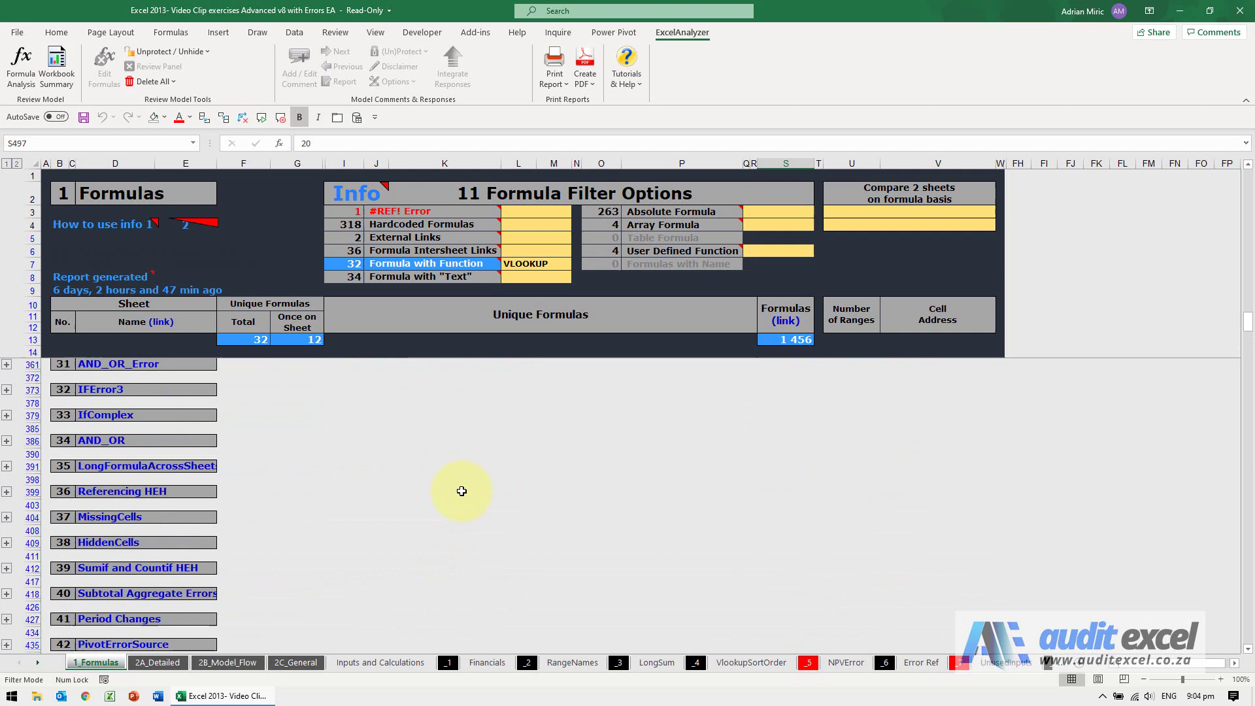
scroll(461, 490, "up", 3)
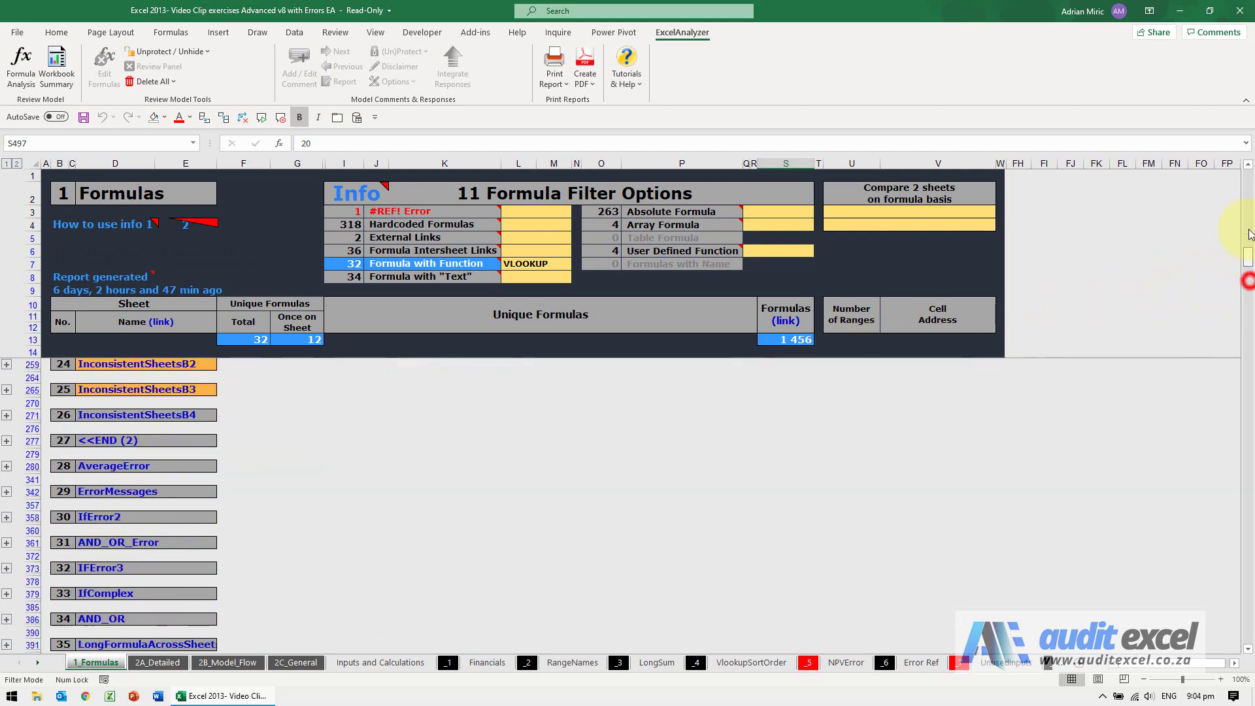
left_click_drag(1247, 283, 1248, 177)
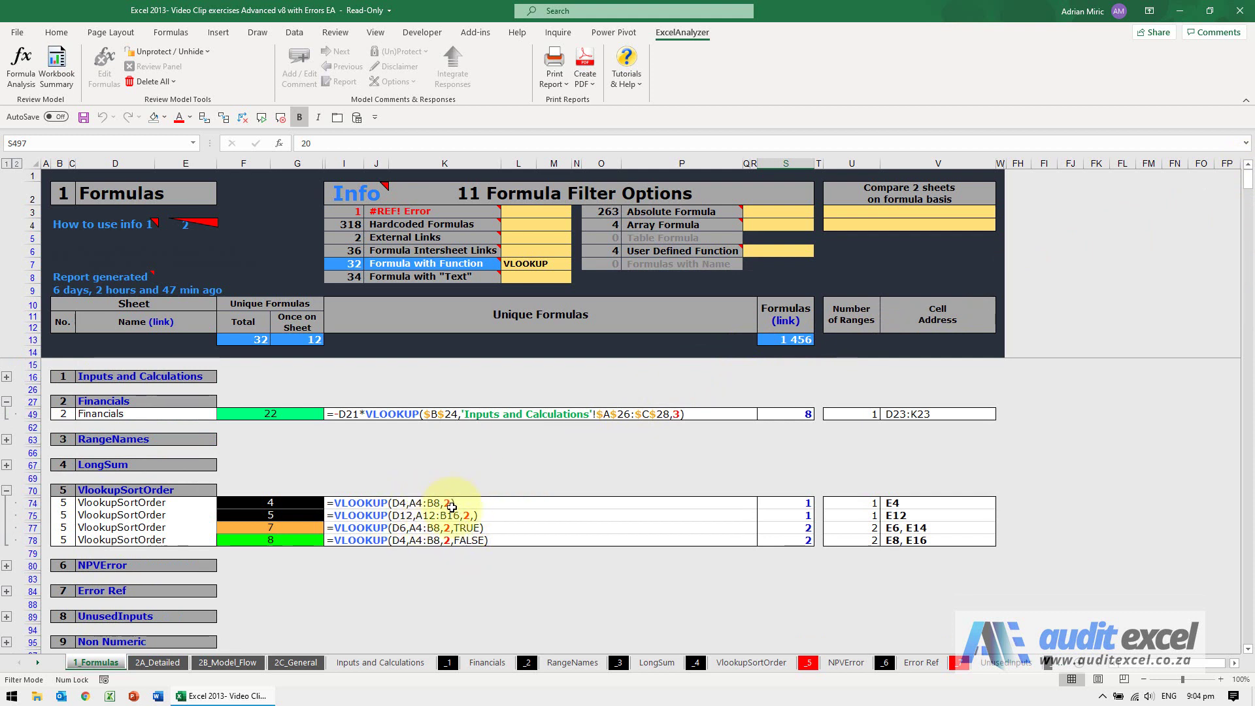
Open VlookupSortOrder at E4, trace its VLOOKUP precedents, then reset the tracing
left_click(807, 507)
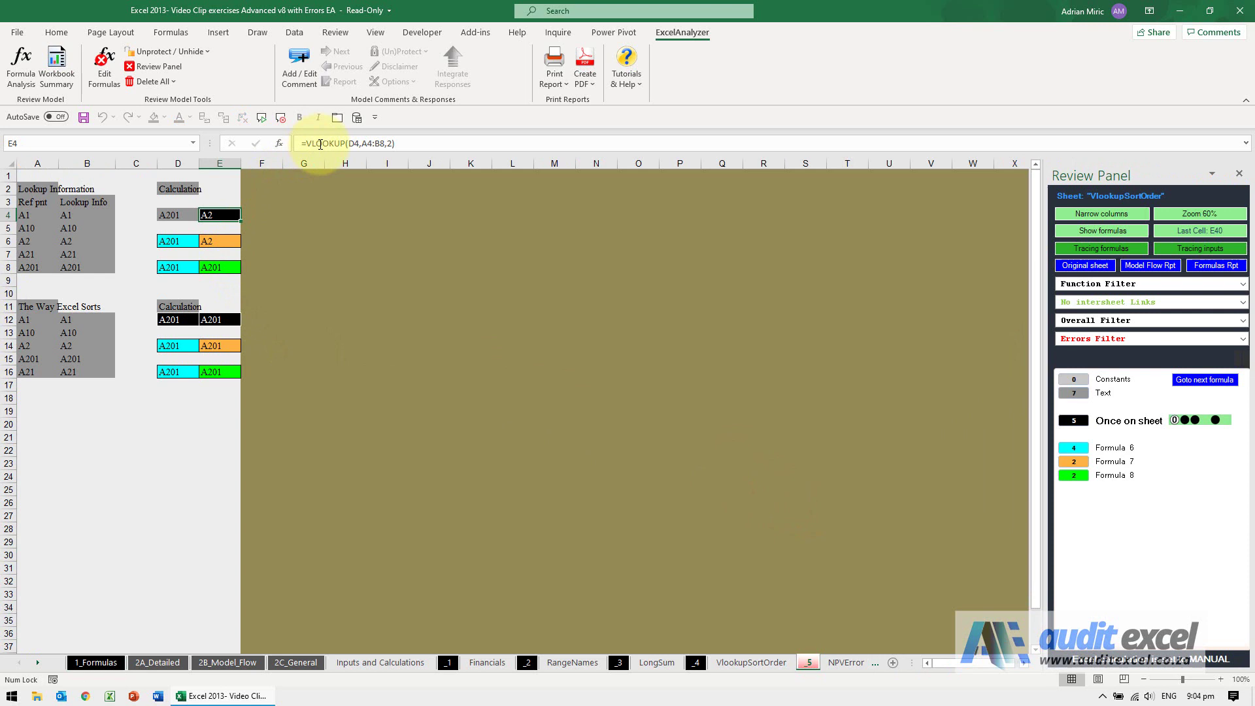
left_click(1100, 247)
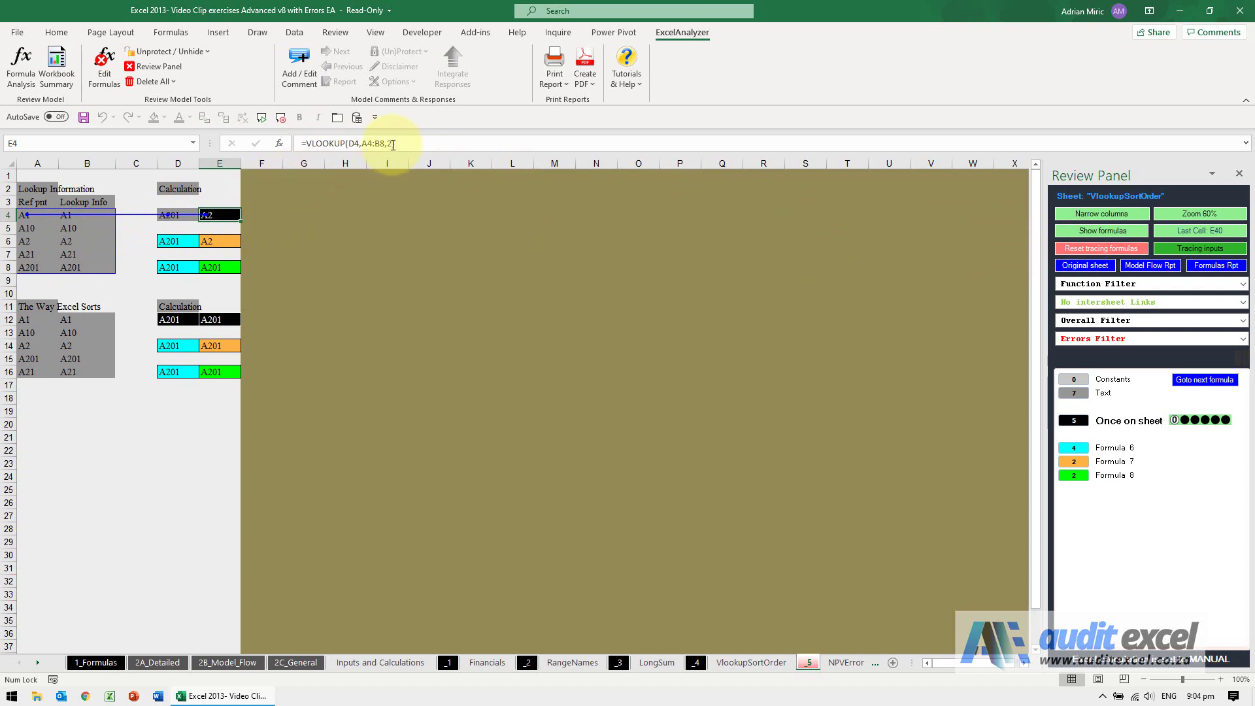
left_click(1065, 247)
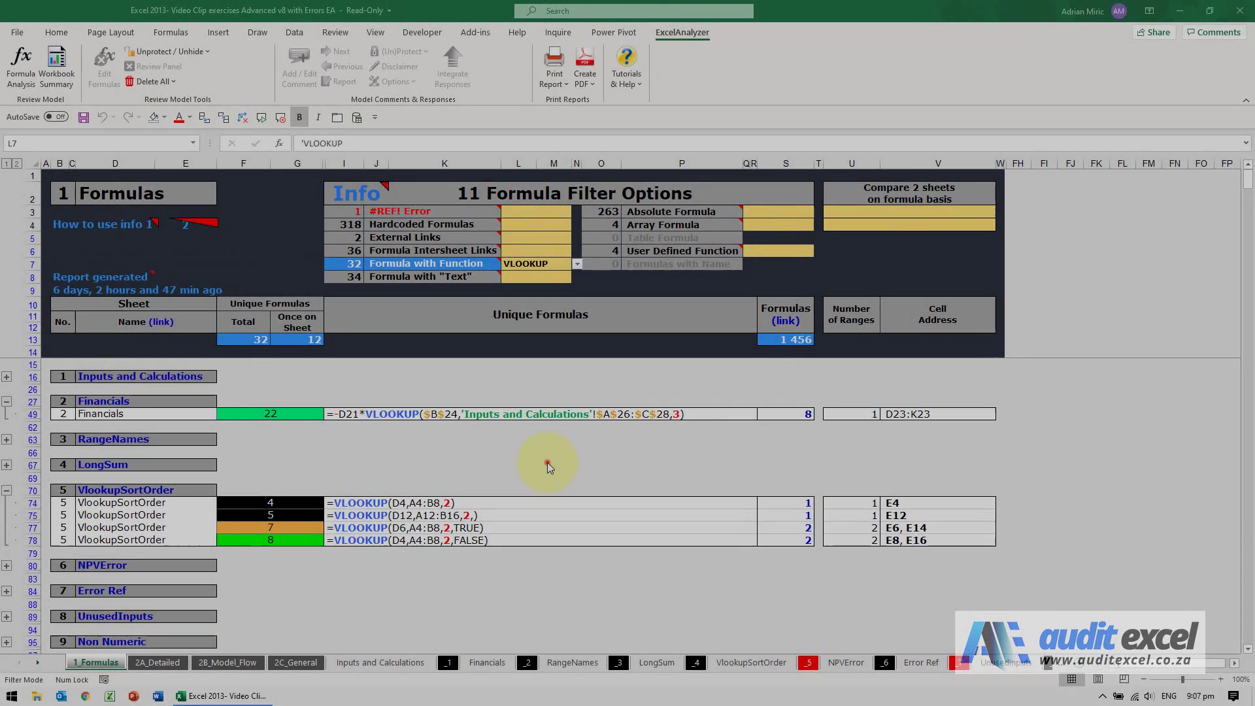
Return to 1_Formulas via Formulas Rpt and scroll down to sheet 60 IferrorVlookupError
left_click(544, 461)
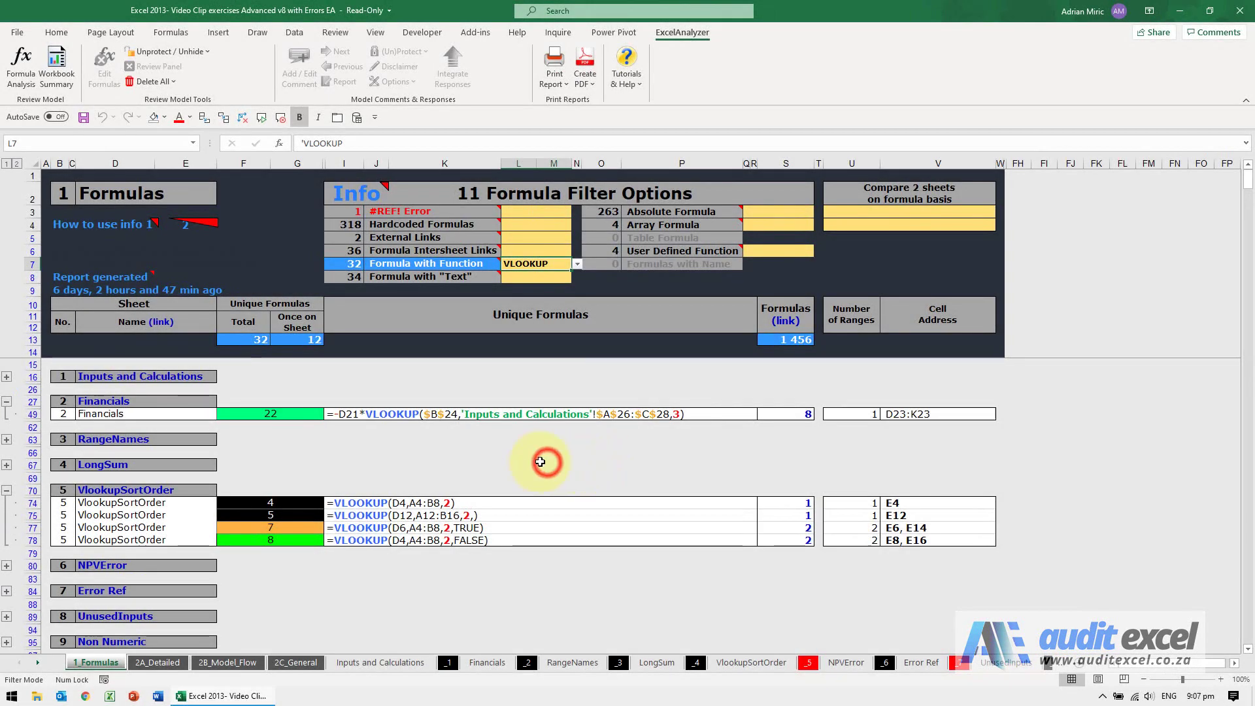
left_click(1247, 630)
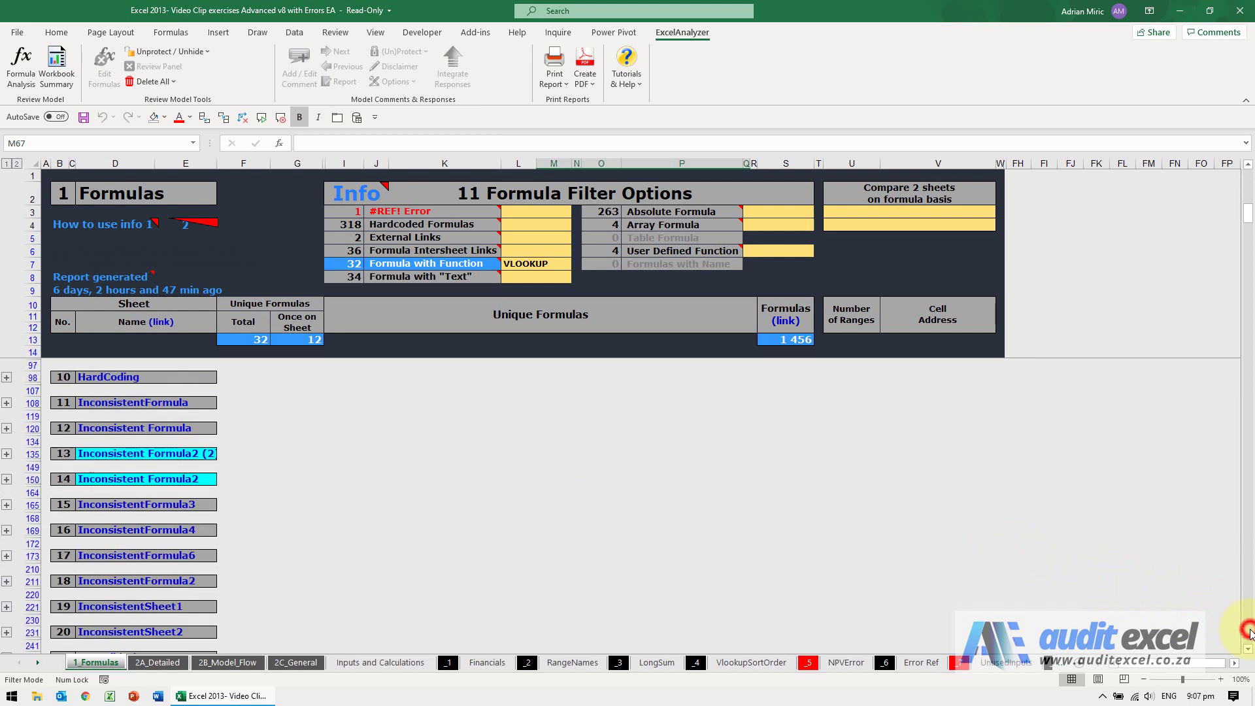
left_click(1247, 630)
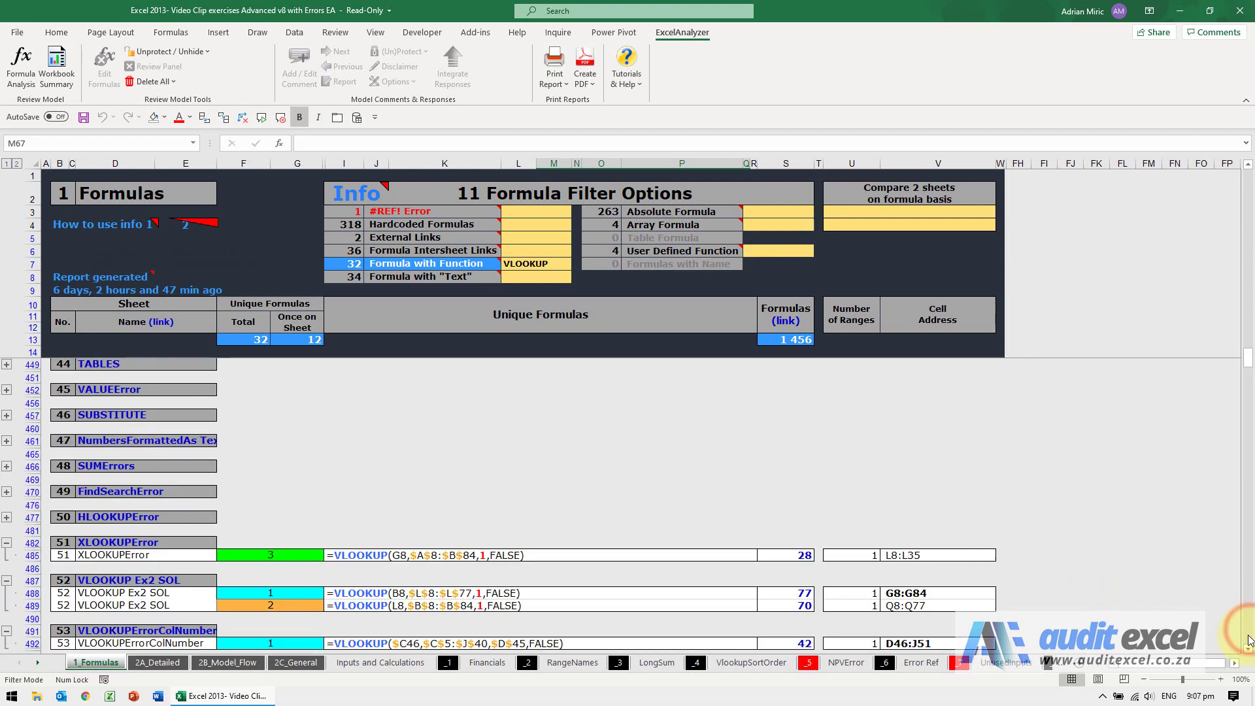
left_click(1246, 649)
left_click(1247, 649)
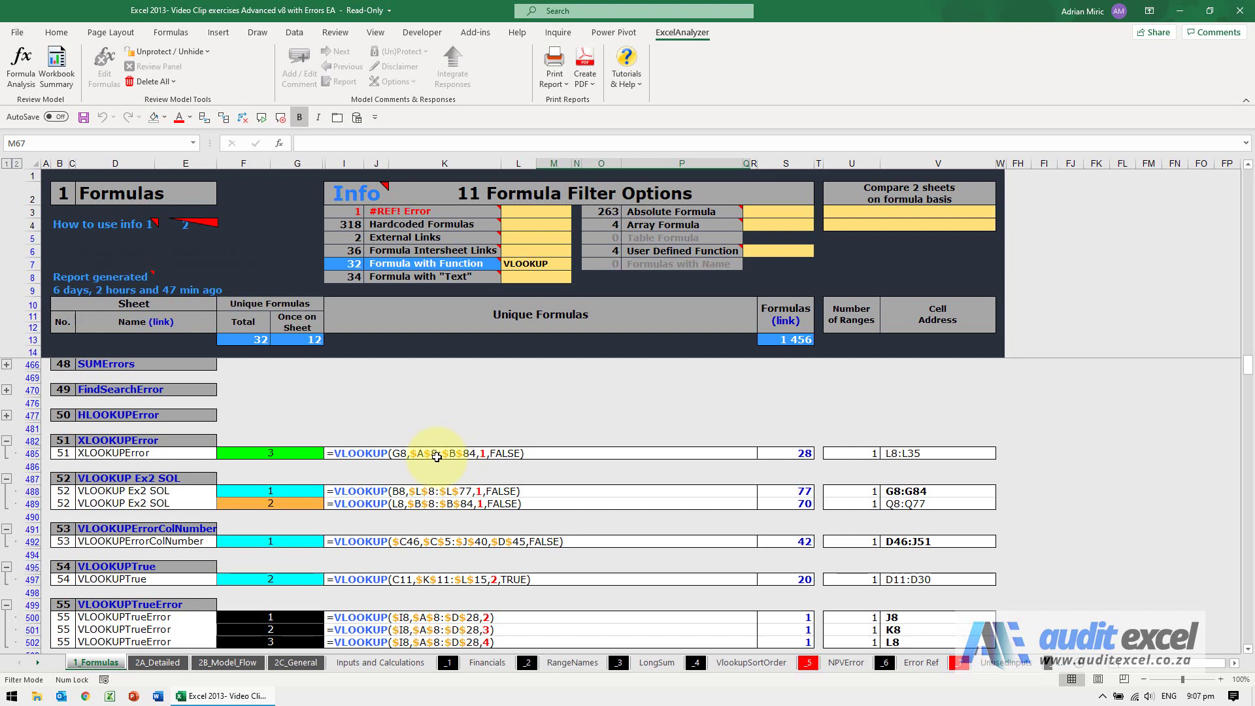
scroll(437, 457, "down", 1)
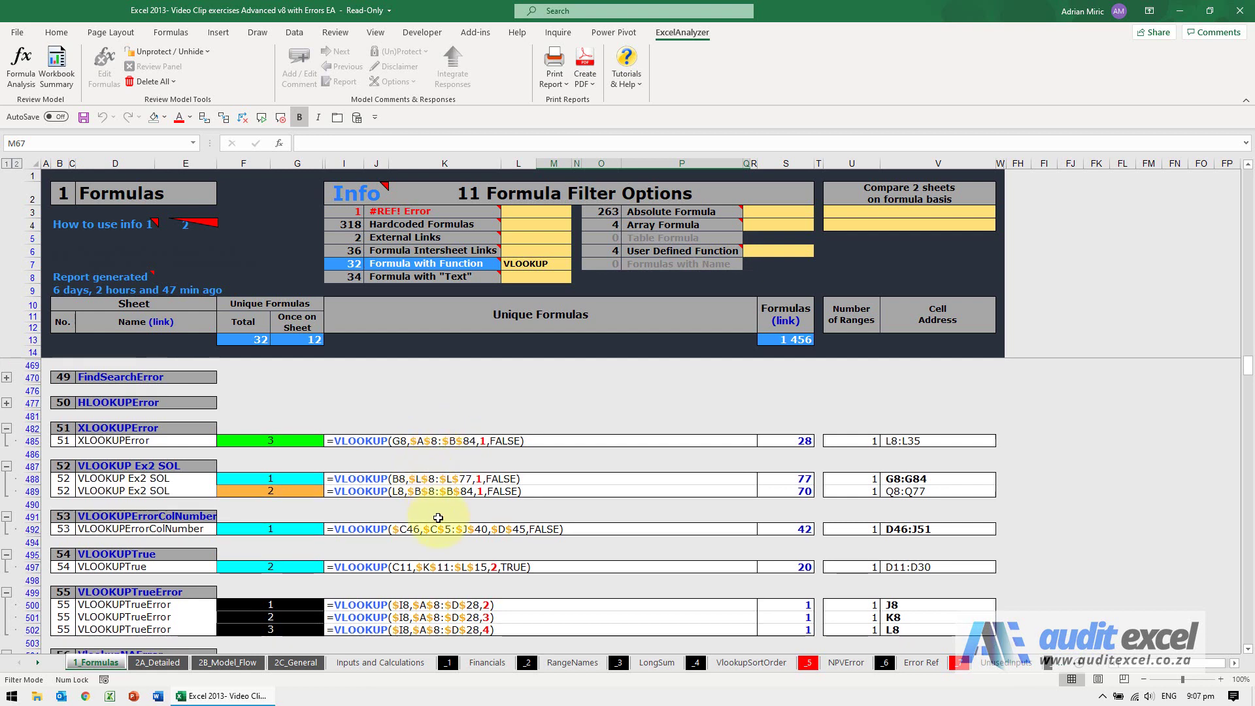
scroll(437, 516, "down", 2)
scroll(438, 516, "down", 2)
scroll(432, 490, "down", 2)
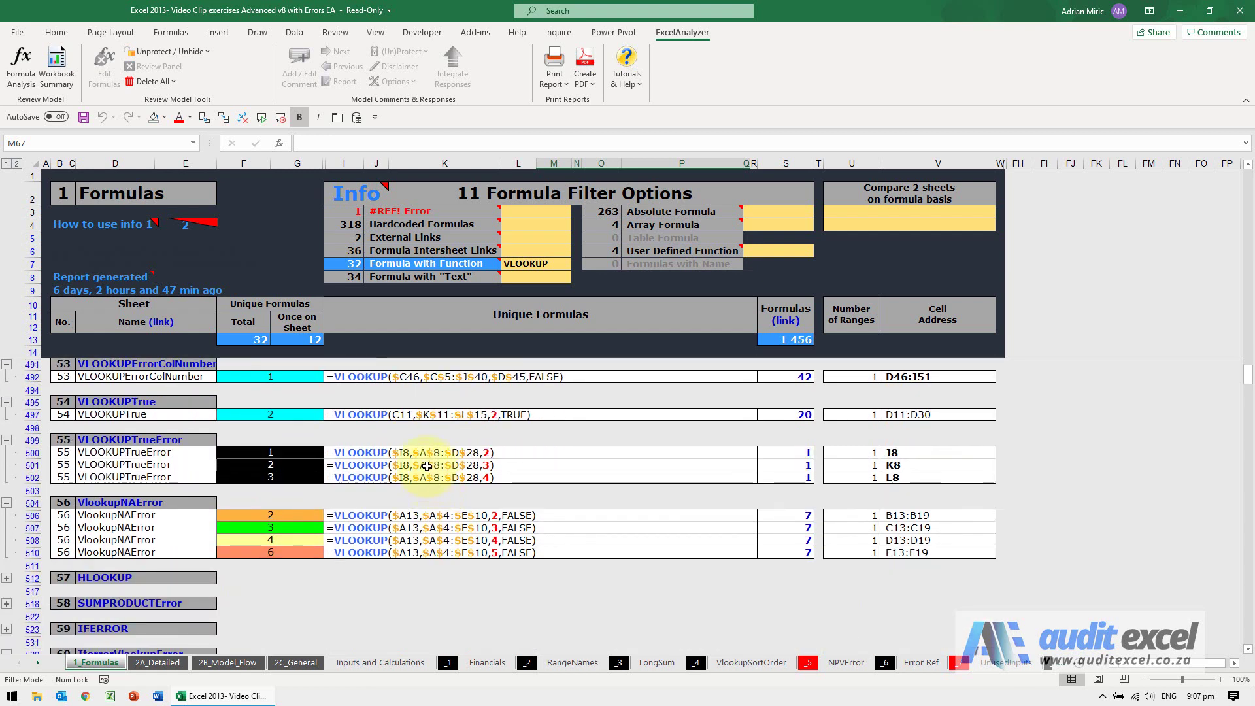
scroll(458, 474, "down", 4)
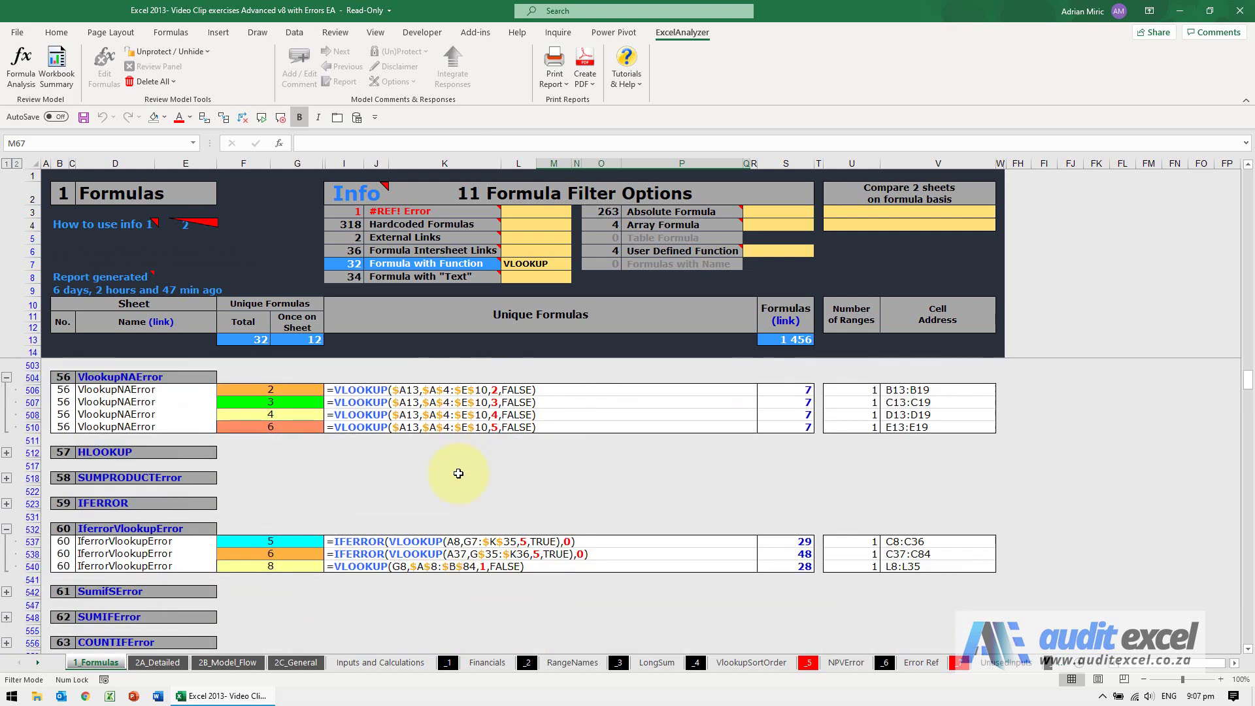
scroll(458, 476, "down", 2)
scroll(458, 475, "down", 3)
scroll(441, 477, "down", 2)
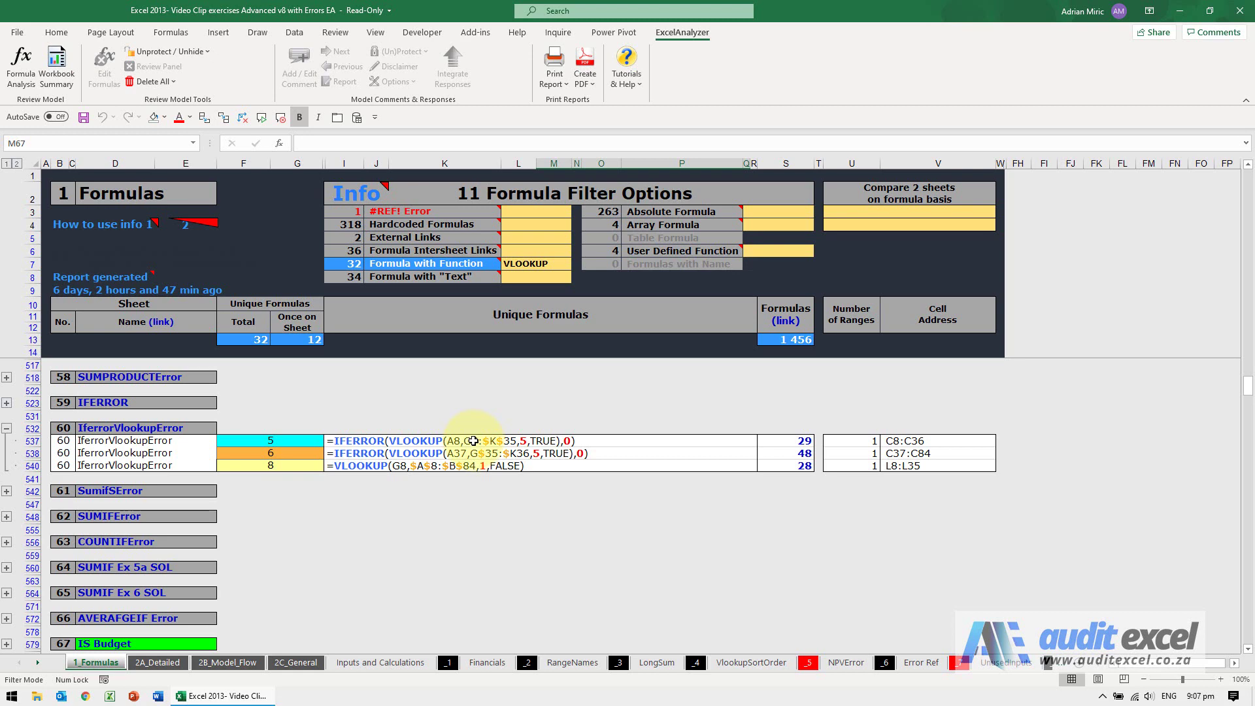
Open IferrorVlookupError from the 28 link and trace C8's VLOOKUP inputs, stepping down
double_click(804, 440)
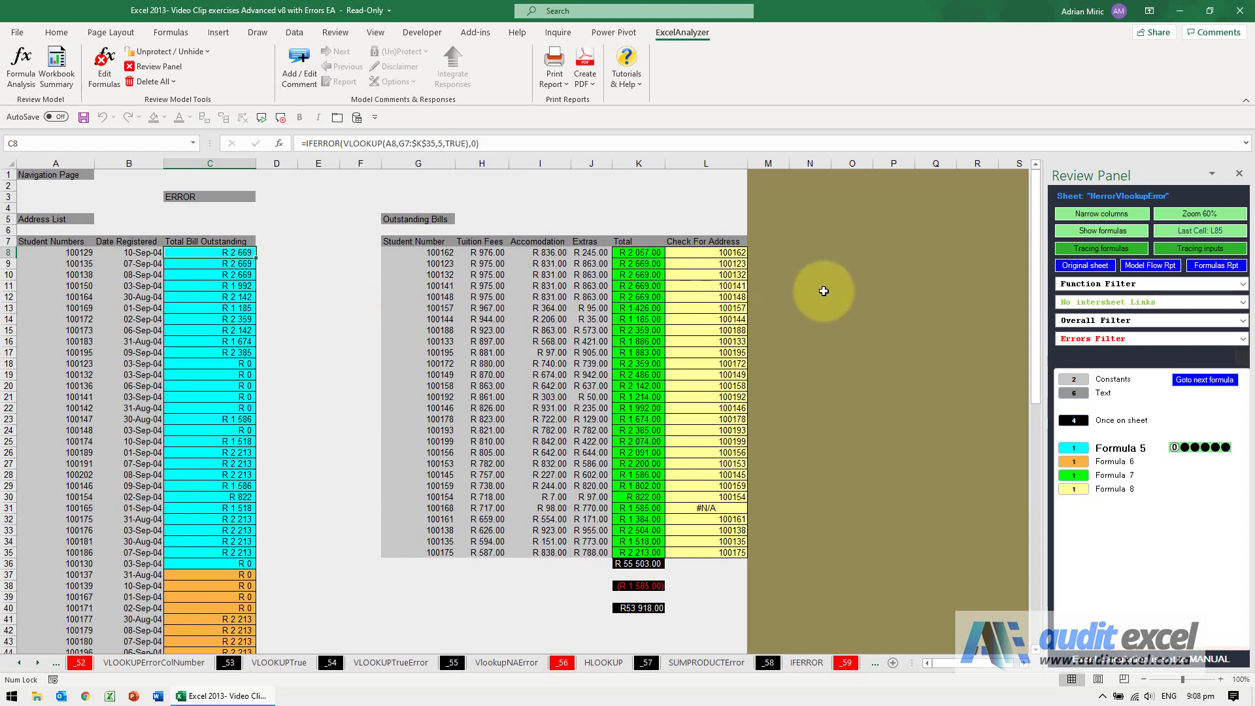
left_click(1101, 249)
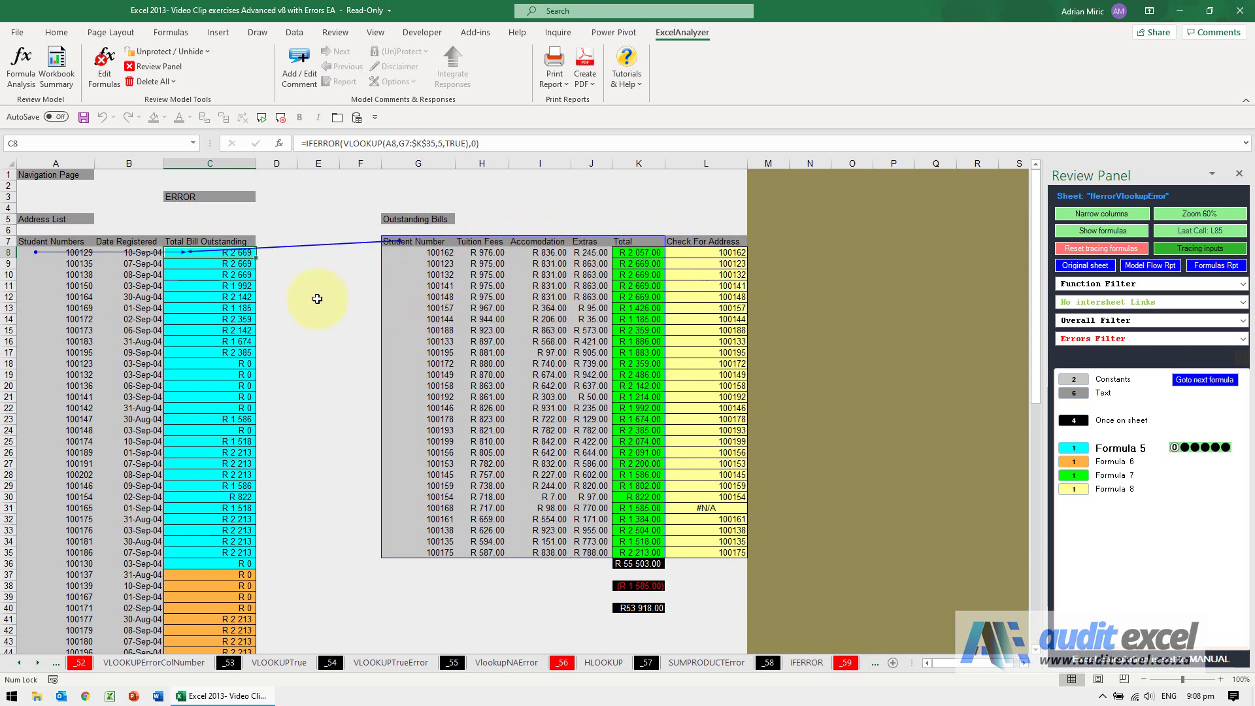
key("Down")
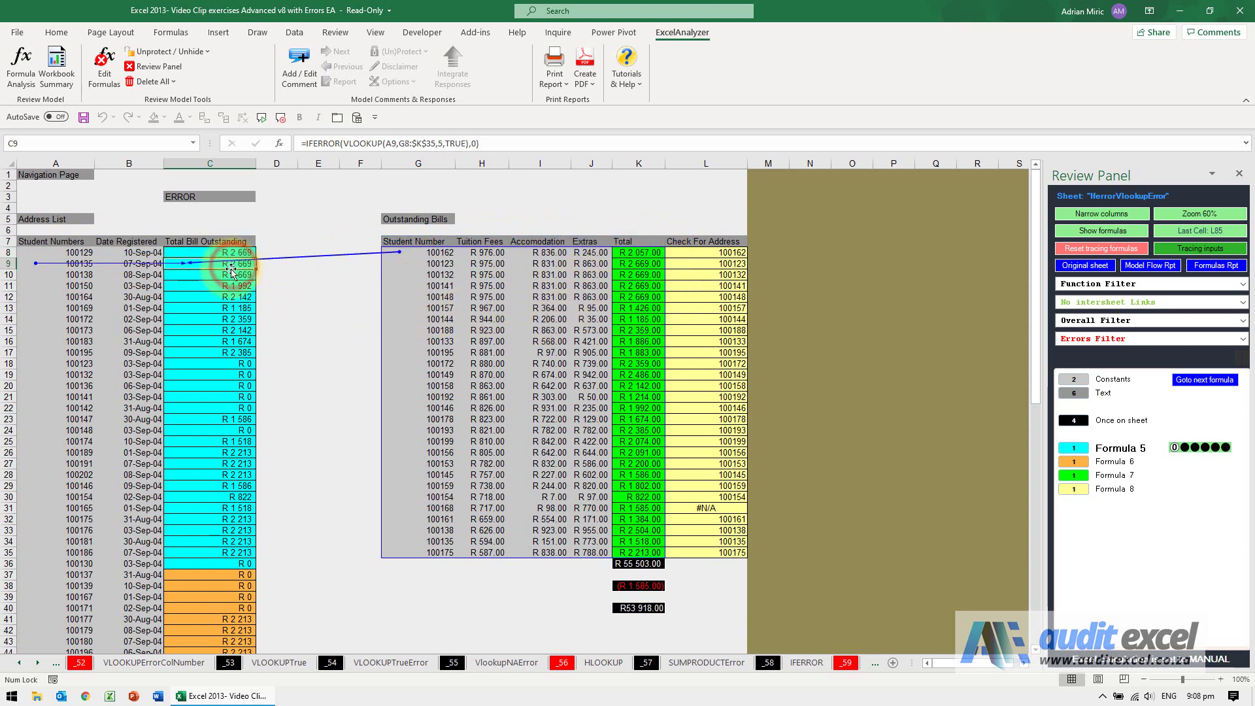
key("Down")
key("Down")
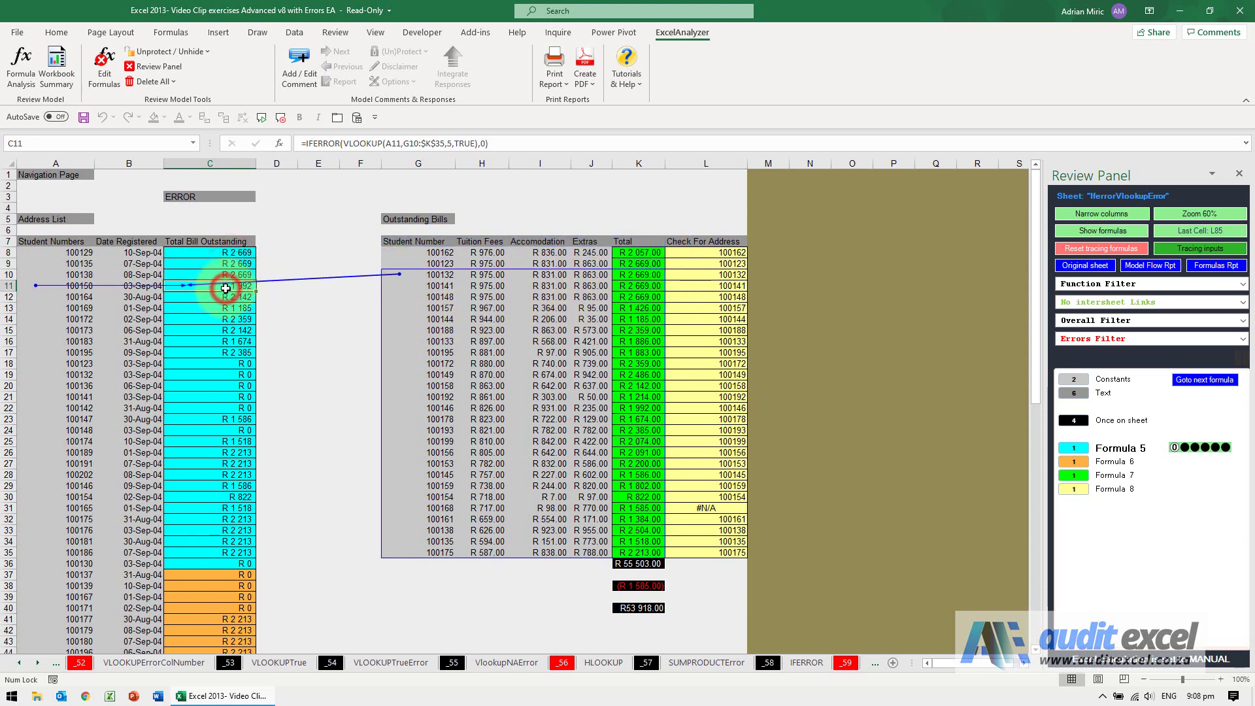
Inspect the traced lookup ranges from C12 to C36, which shrink to G35:K35
left_click(225, 297)
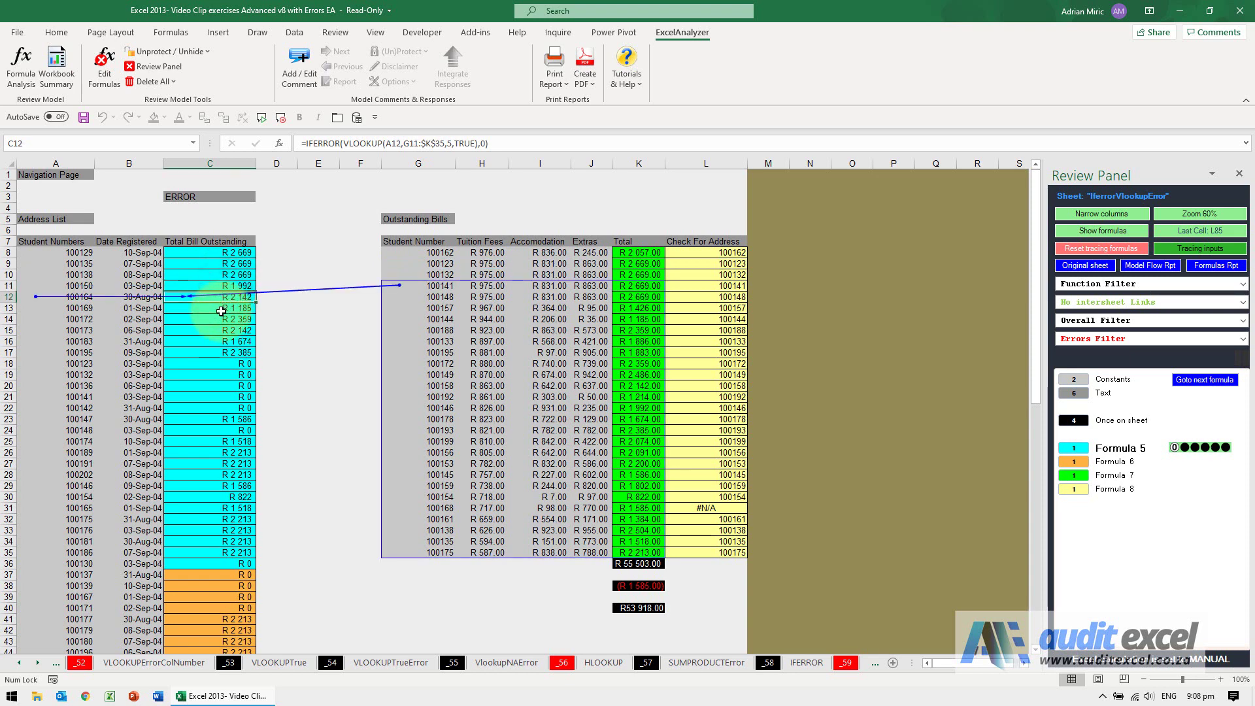
left_click(222, 310)
left_click(223, 320)
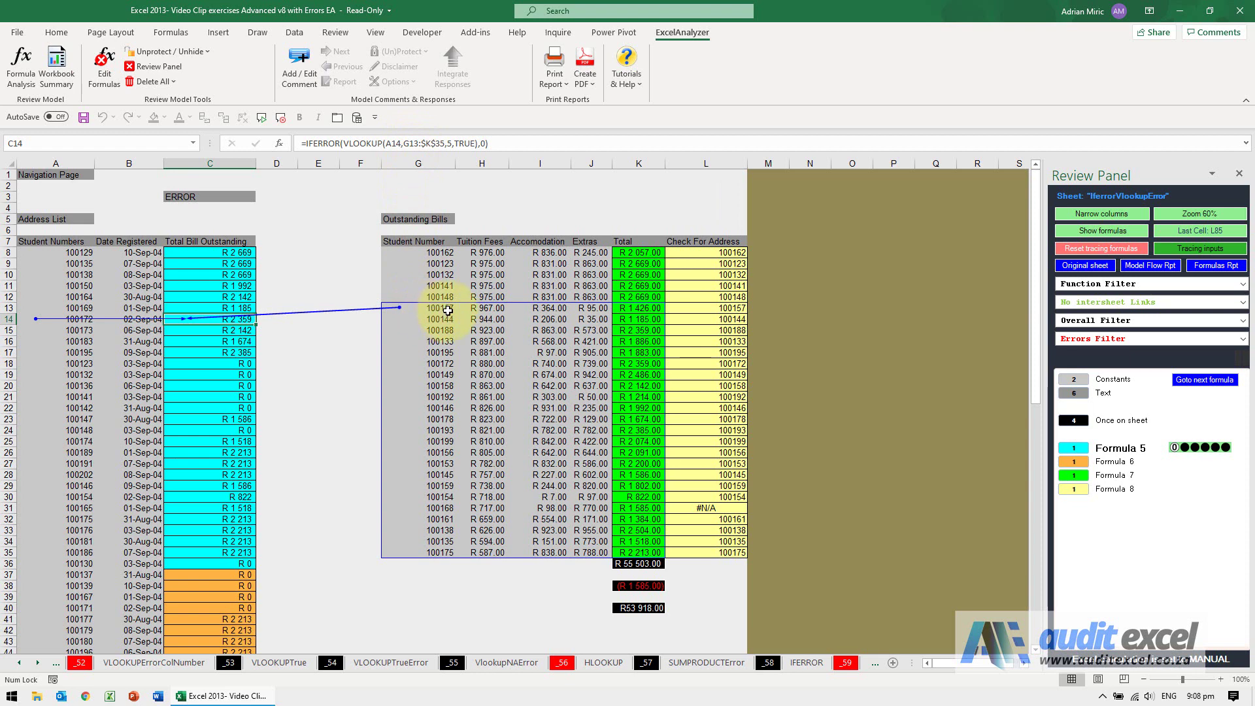
left_click(224, 340)
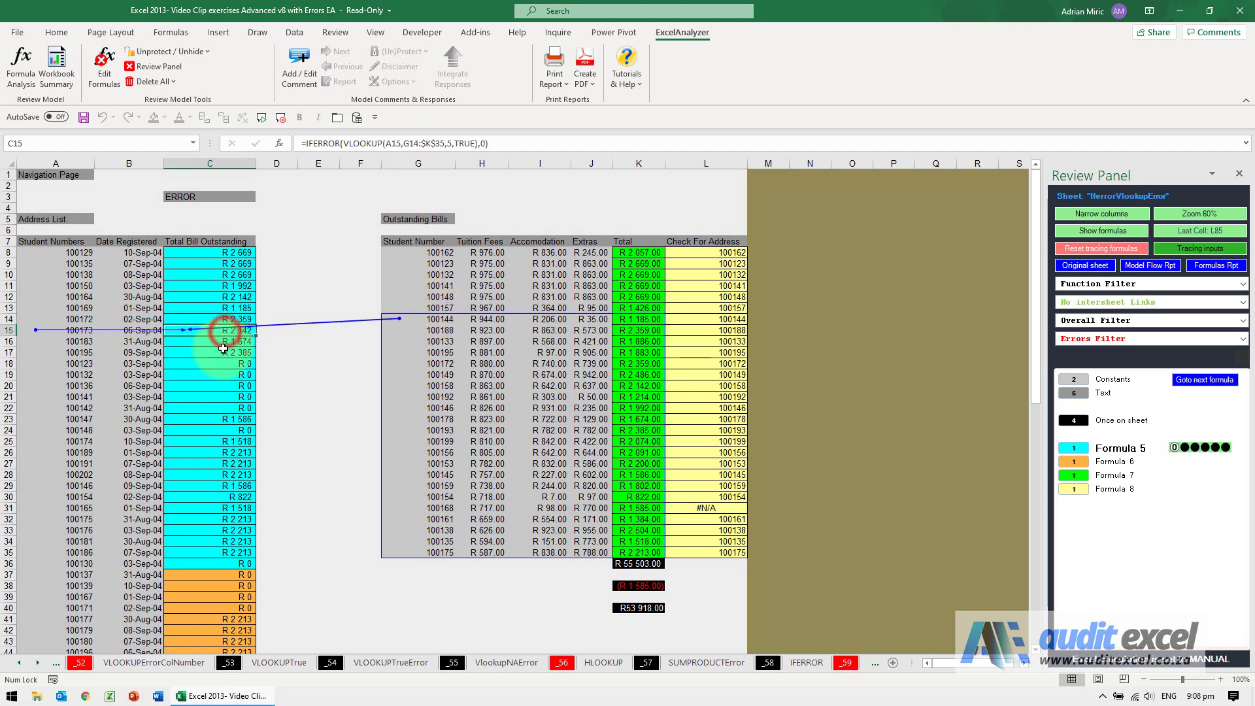
left_click(223, 419)
left_click(224, 463)
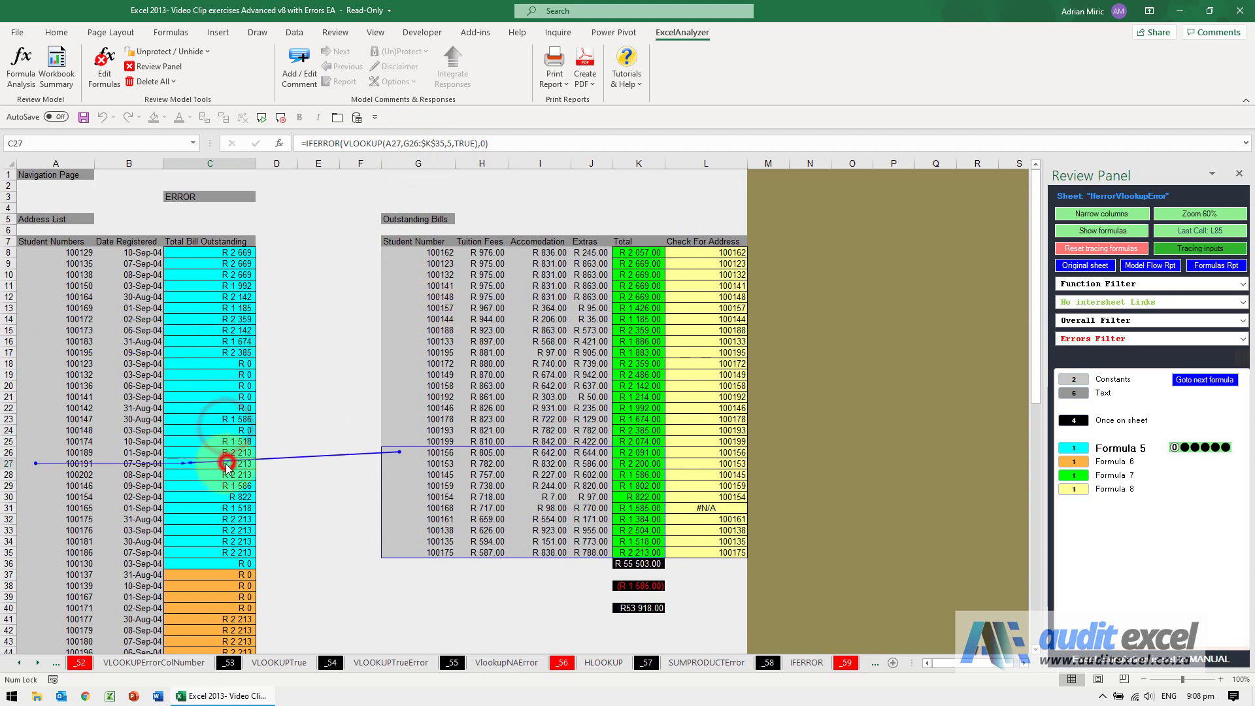
left_click(220, 508)
left_click(221, 530)
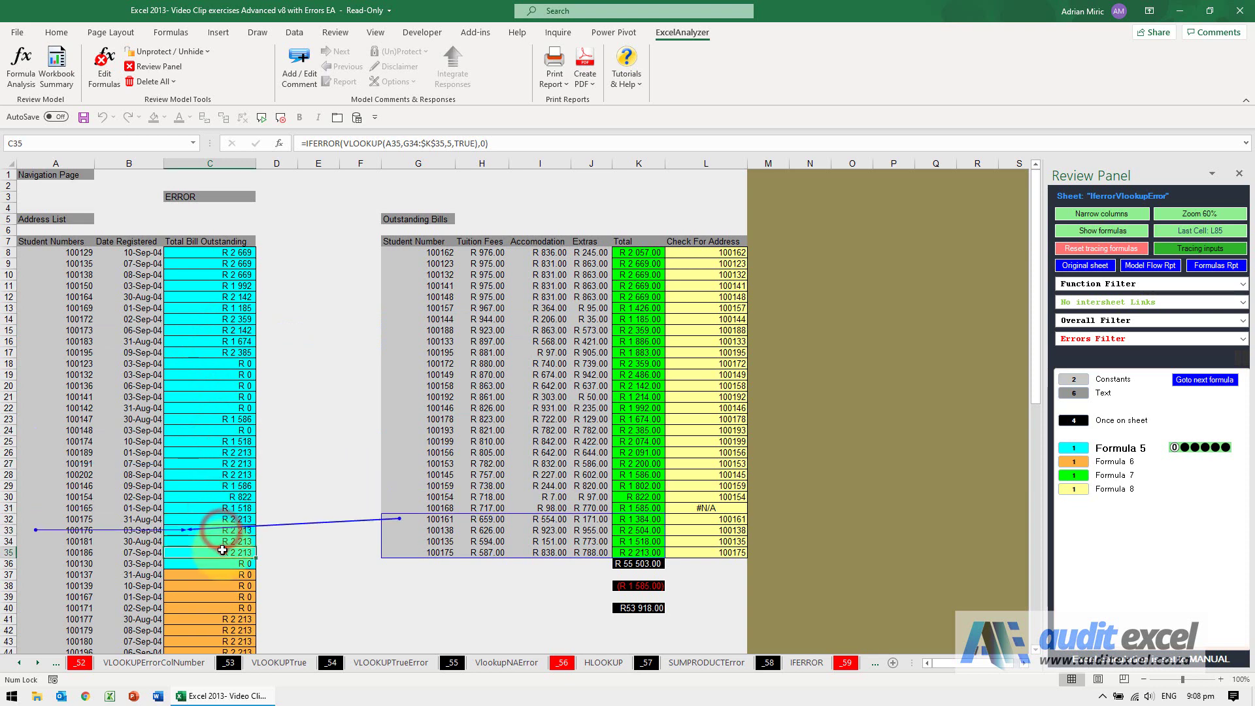
left_click(223, 552)
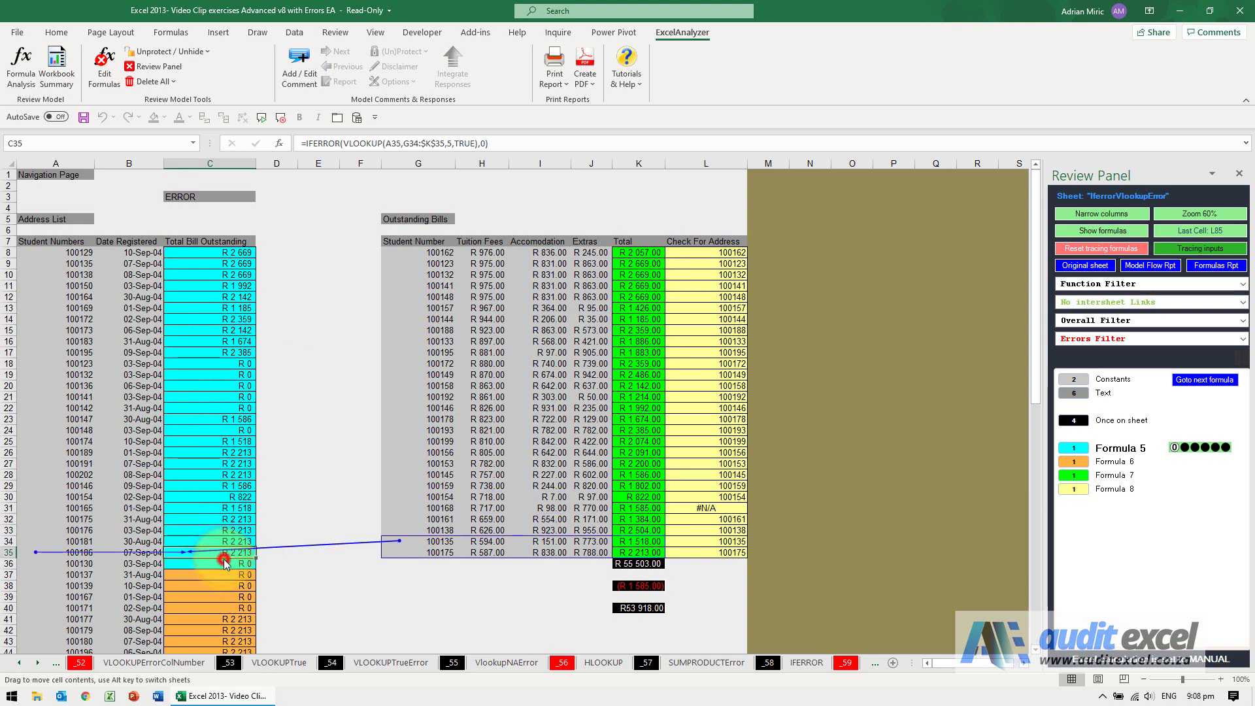
left_click(224, 564)
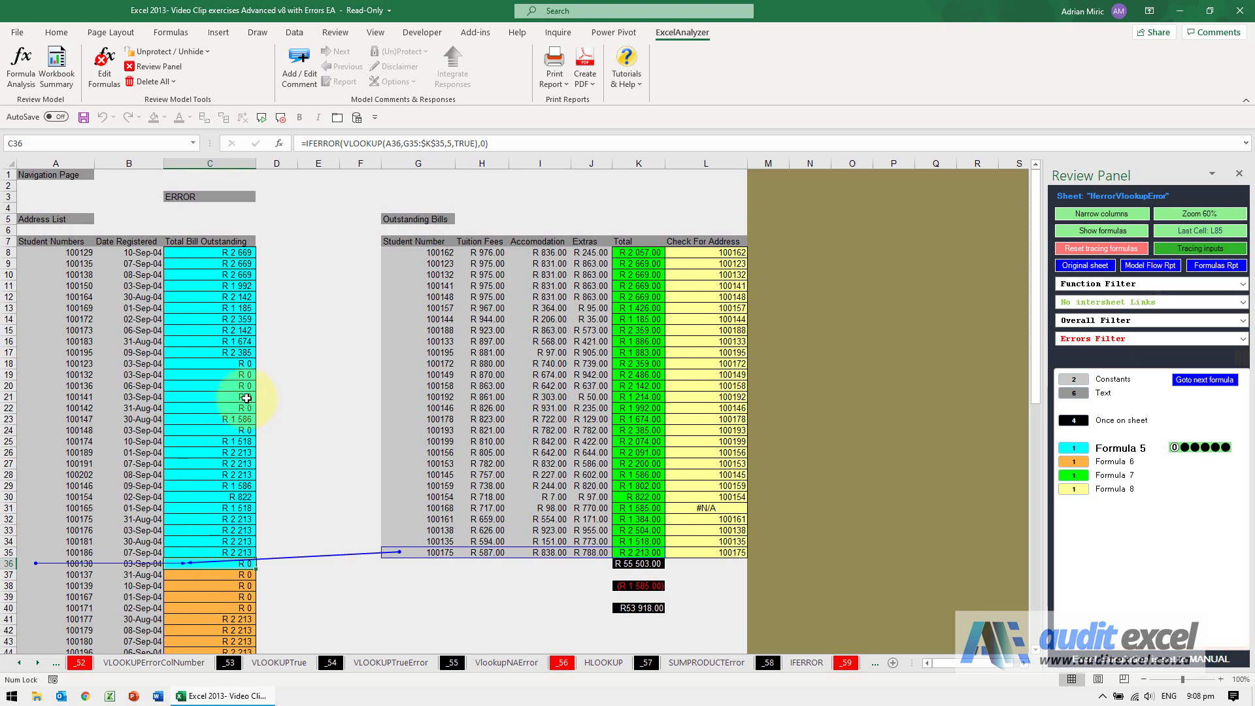